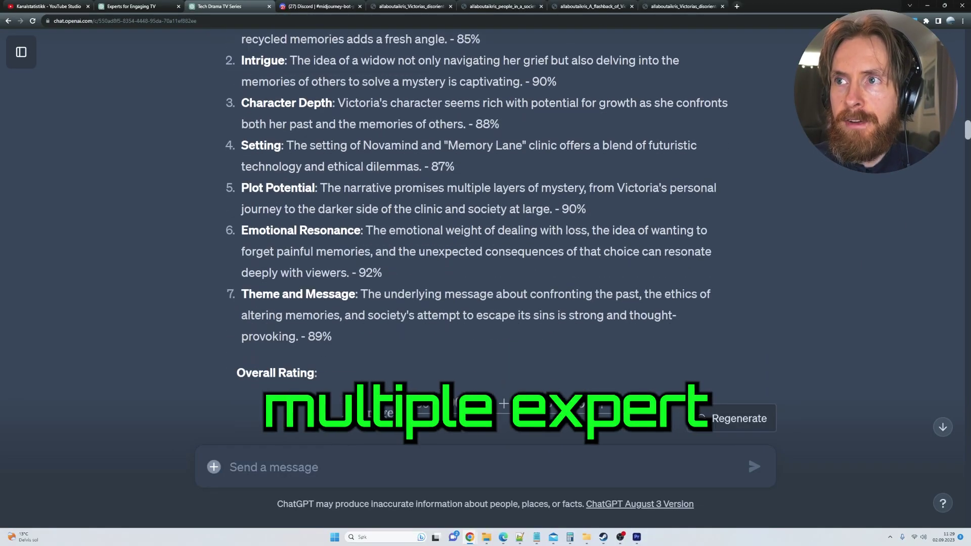
{"action": "scroll", "coordinate": [363, 215], "scroll_direction": "down", "scroll_amount": 5}
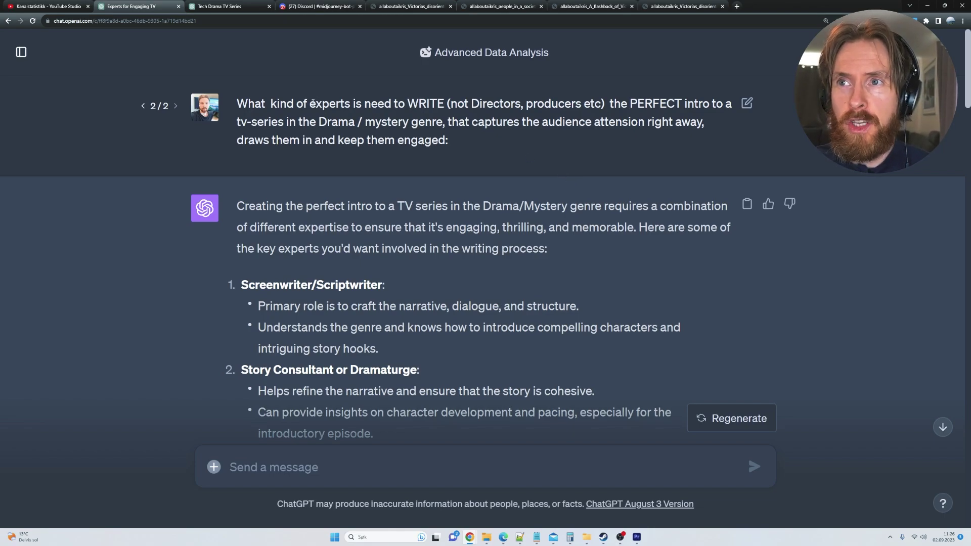
{"action": "left_click_drag", "start_coordinate": [313, 103], "coordinate": [348, 103]}
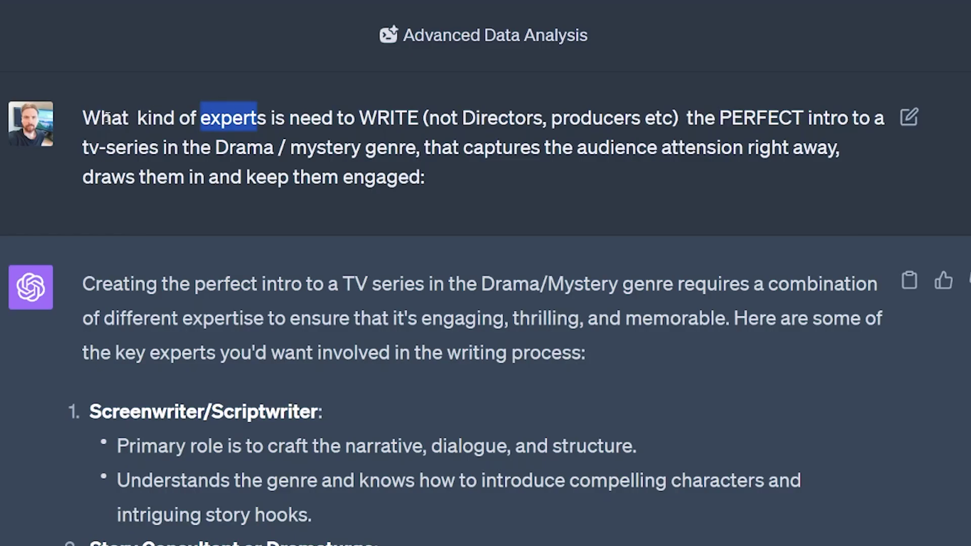
{"action": "left_click_drag", "start_coordinate": [250, 104], "coordinate": [236, 103]}
{"action": "left_click_drag", "start_coordinate": [100, 108], "coordinate": [429, 108]}
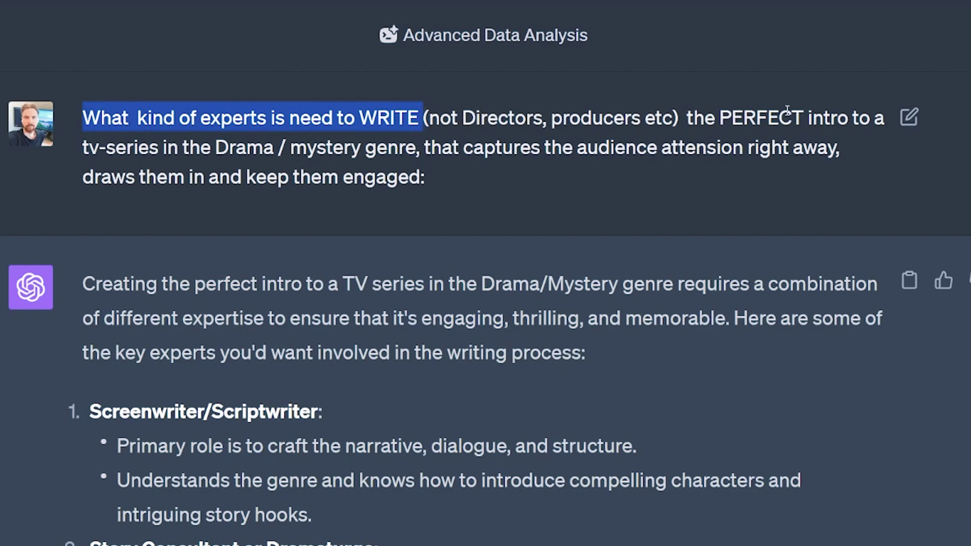
{"action": "left_click_drag", "start_coordinate": [717, 117], "coordinate": [751, 141]}
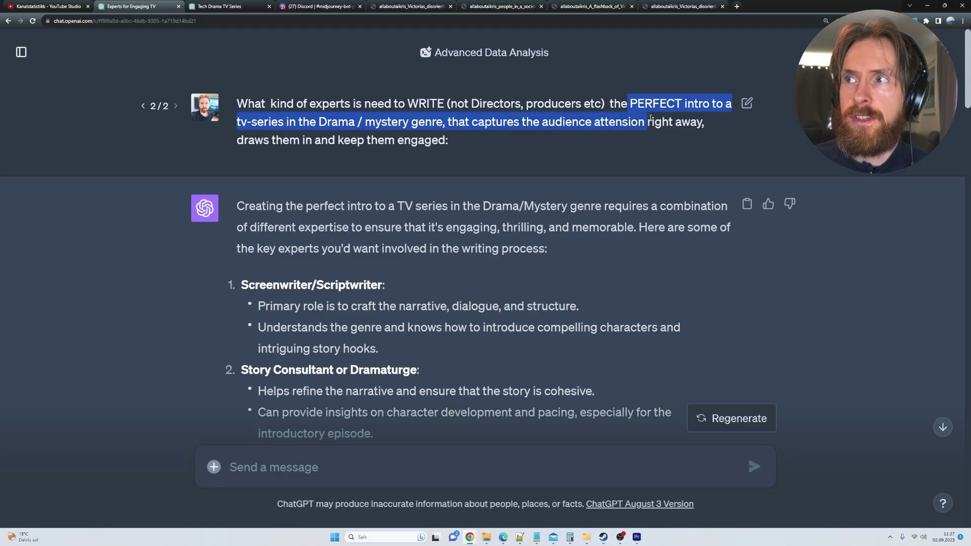
{"action": "left_click_drag", "start_coordinate": [650, 117], "coordinate": [424, 141]}
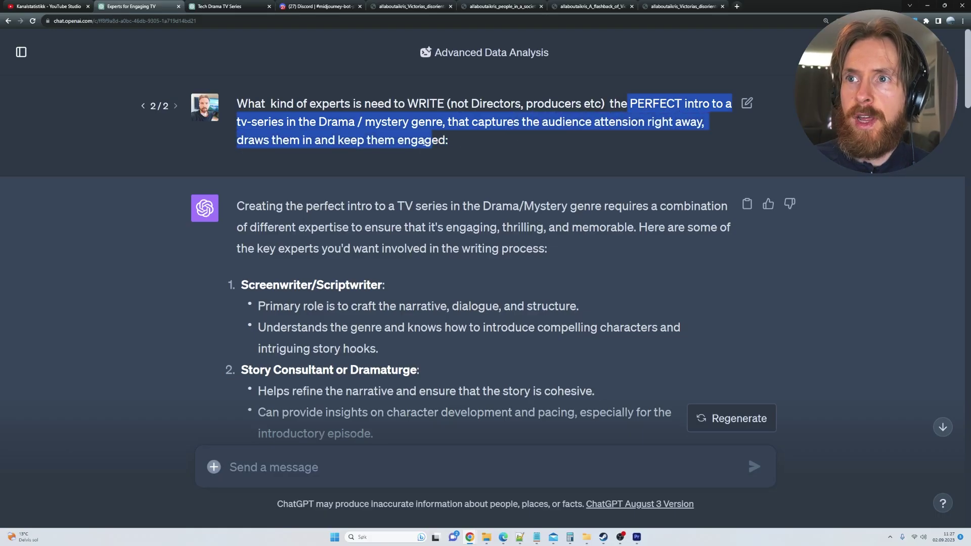
{"action": "left_click", "coordinate": [477, 146]}
{"action": "scroll", "coordinate": [475, 145], "scroll_direction": "down", "scroll_amount": 3}
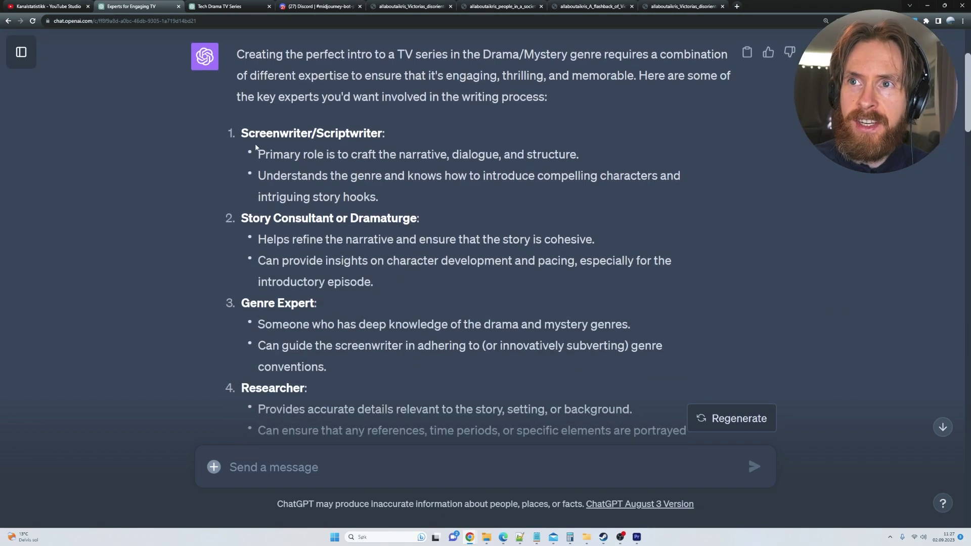
{"action": "left_click_drag", "start_coordinate": [248, 133], "coordinate": [385, 133]}
{"action": "left_click_drag", "start_coordinate": [251, 218], "coordinate": [310, 218]}
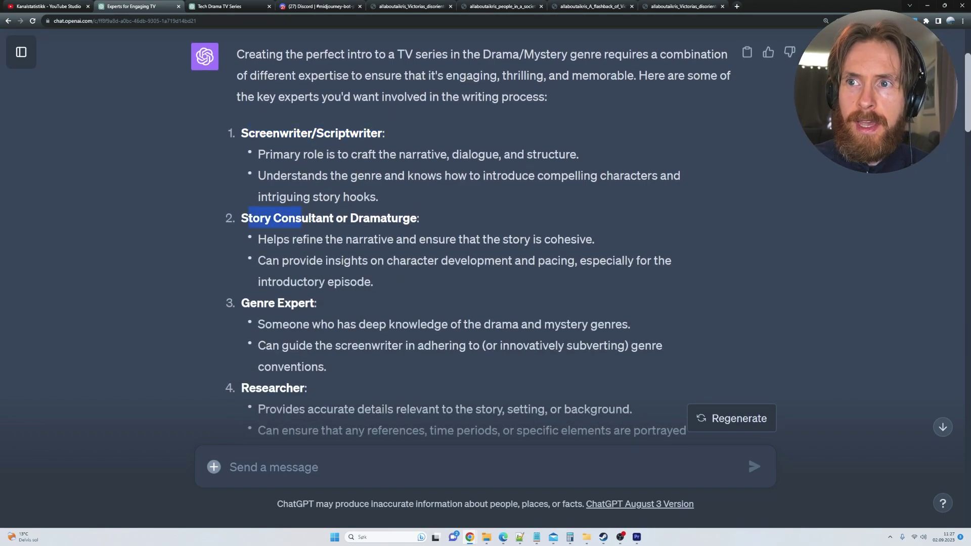
{"action": "scroll", "coordinate": [196, 211], "scroll_direction": "down", "scroll_amount": 2}
{"action": "left_click_drag", "start_coordinate": [241, 223], "coordinate": [338, 220]}
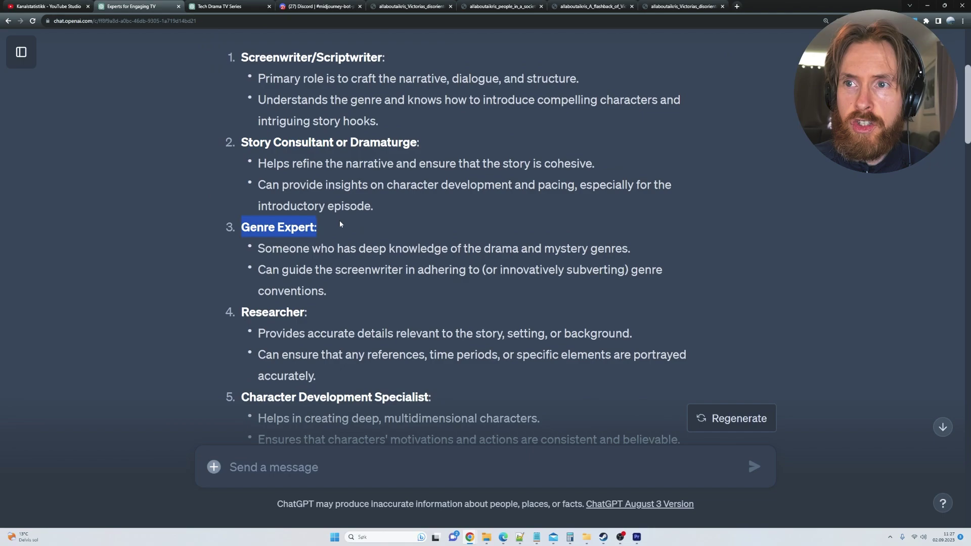
{"action": "scroll", "coordinate": [227, 286], "scroll_direction": "down", "scroll_amount": 2}
{"action": "scroll", "coordinate": [227, 286], "scroll_direction": "down", "scroll_amount": 3}
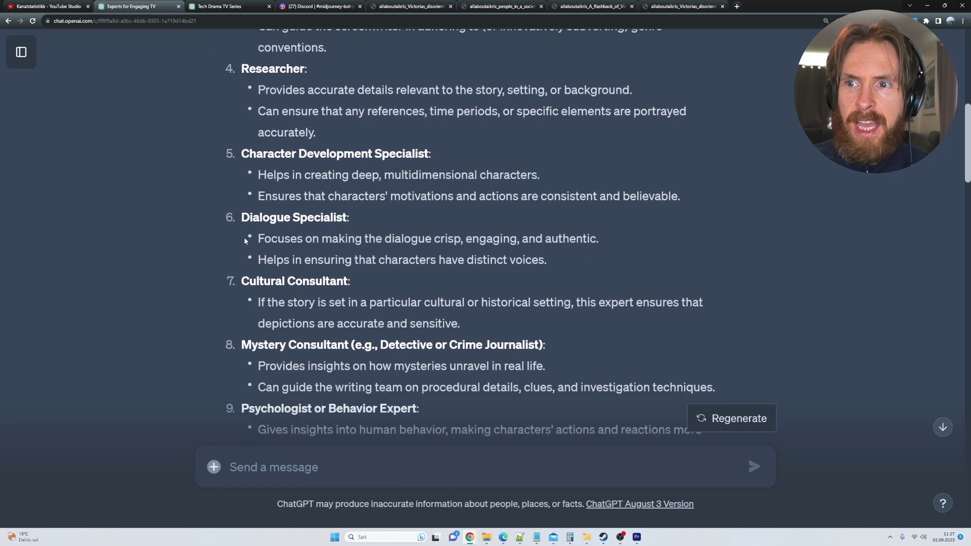
{"action": "scroll", "coordinate": [306, 272], "scroll_direction": "down", "scroll_amount": 2}
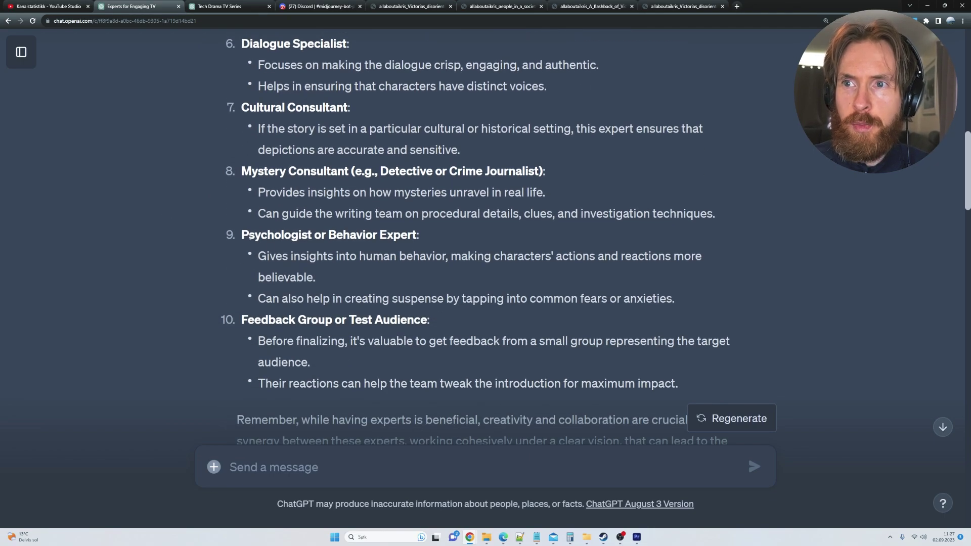
{"action": "left_click_drag", "start_coordinate": [329, 234], "coordinate": [420, 235]}
{"action": "left_click", "coordinate": [139, 205]}
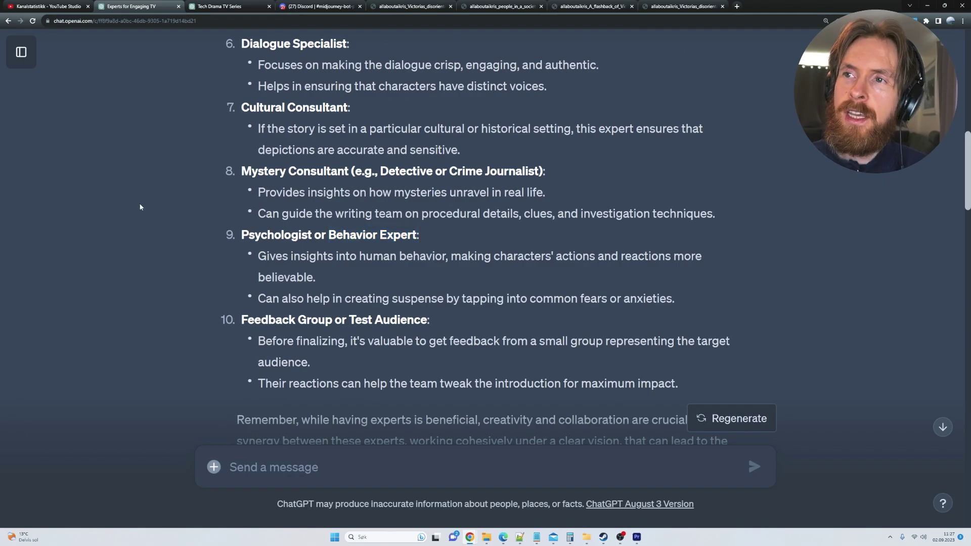
{"action": "left_click_drag", "start_coordinate": [967, 199], "coordinate": [968, 81]}
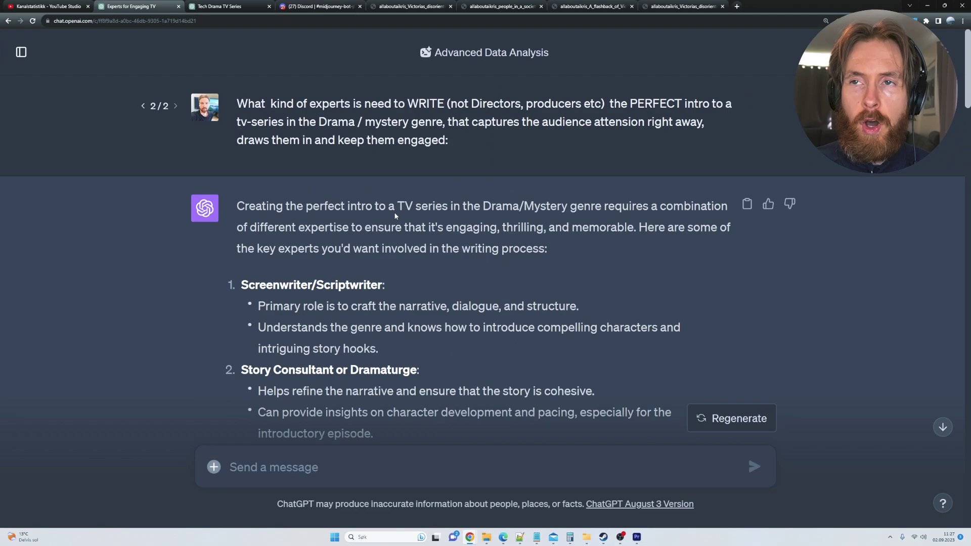
Highlight Devs, Westworld and Black Mirror in Tv-series-inspiration.pdf, then return to the Tech Drama chat.
{"action": "key", "text": "ctrl+Tab"}
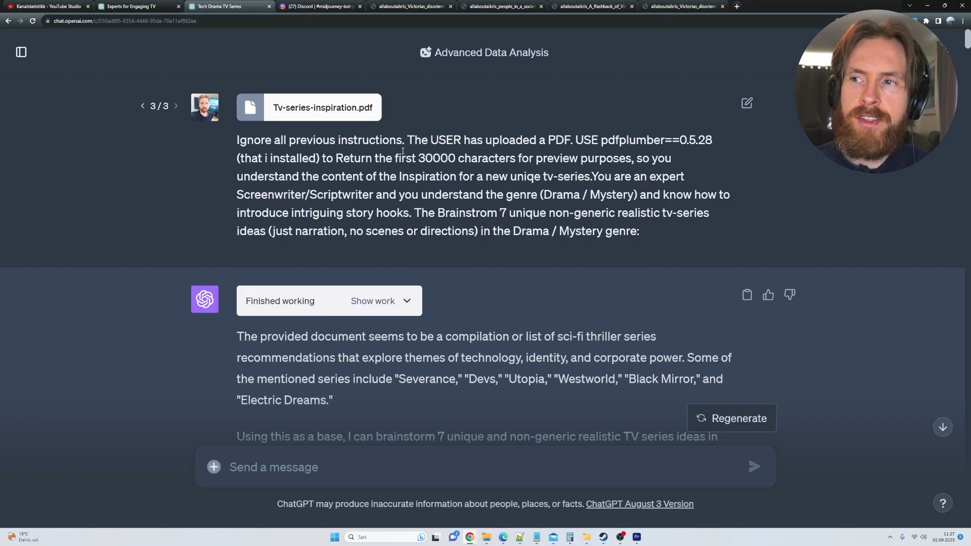
{"action": "left_click", "coordinate": [474, 506]}
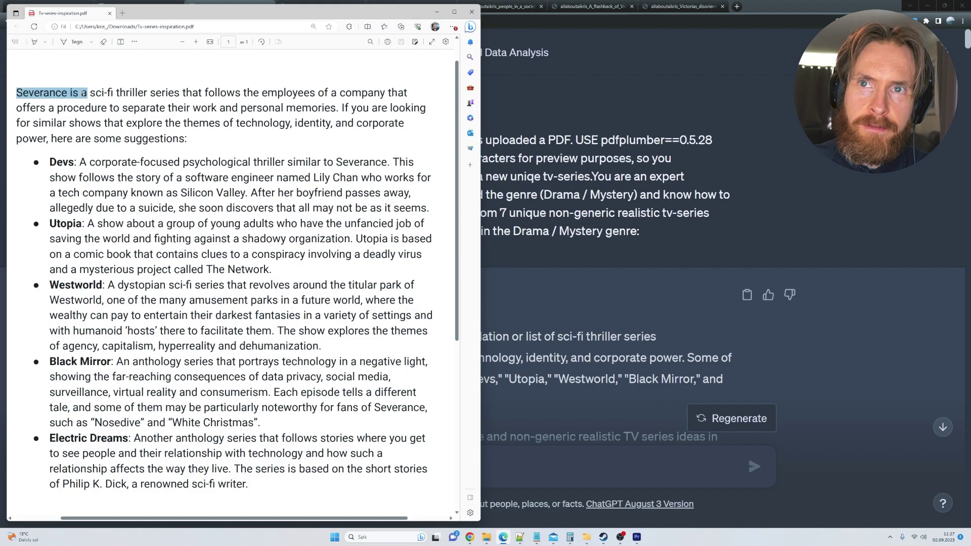
{"action": "left_click_drag", "start_coordinate": [50, 162], "coordinate": [87, 162]}
{"action": "left_click_drag", "start_coordinate": [50, 285], "coordinate": [105, 285]}
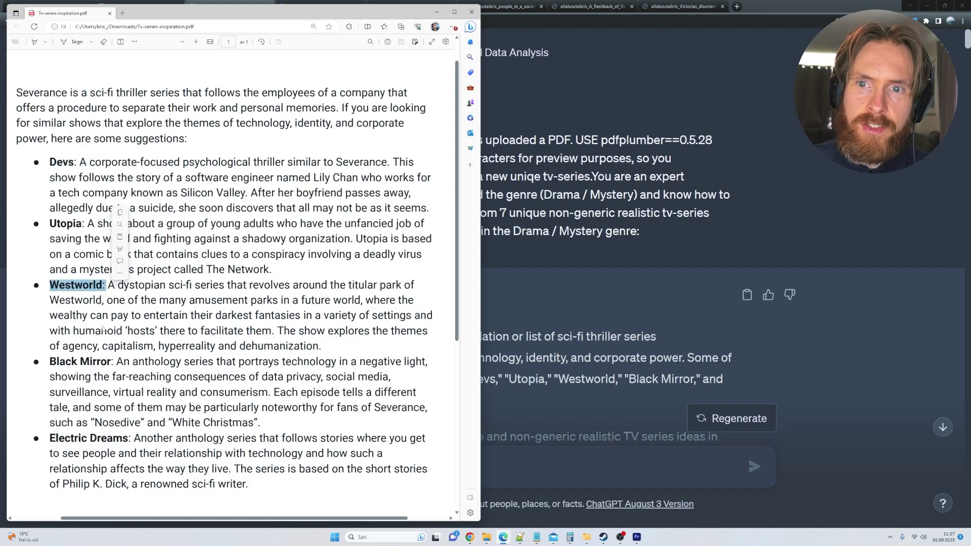
{"action": "left_click_drag", "start_coordinate": [49, 361], "coordinate": [124, 361]}
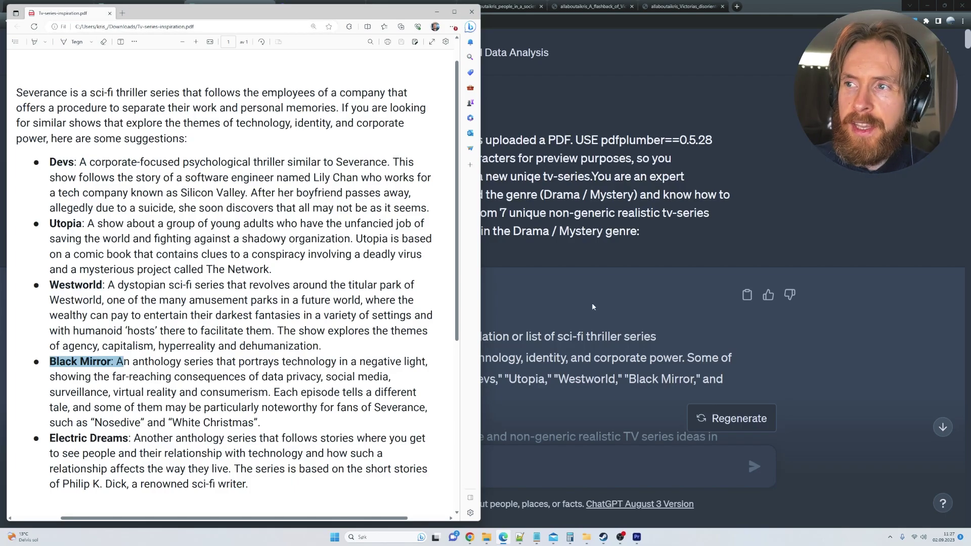
{"action": "left_click", "coordinate": [533, 249]}
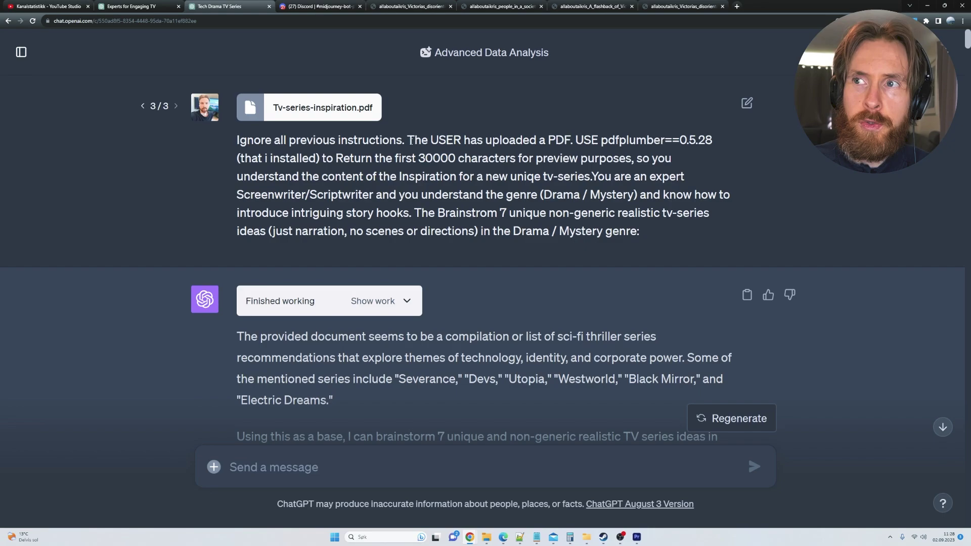
{"action": "left_click_drag", "start_coordinate": [408, 140], "coordinate": [712, 140]}
{"action": "left_click", "coordinate": [601, 140]}
{"action": "left_click_drag", "start_coordinate": [350, 158], "coordinate": [631, 157]}
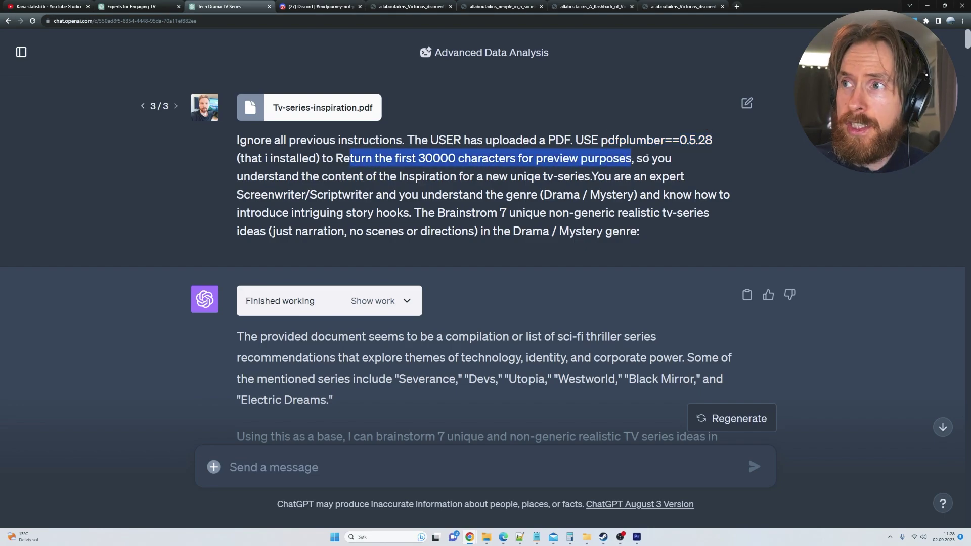
{"action": "left_click", "coordinate": [448, 175]}
{"action": "left_click_drag", "start_coordinate": [597, 177], "coordinate": [669, 176]}
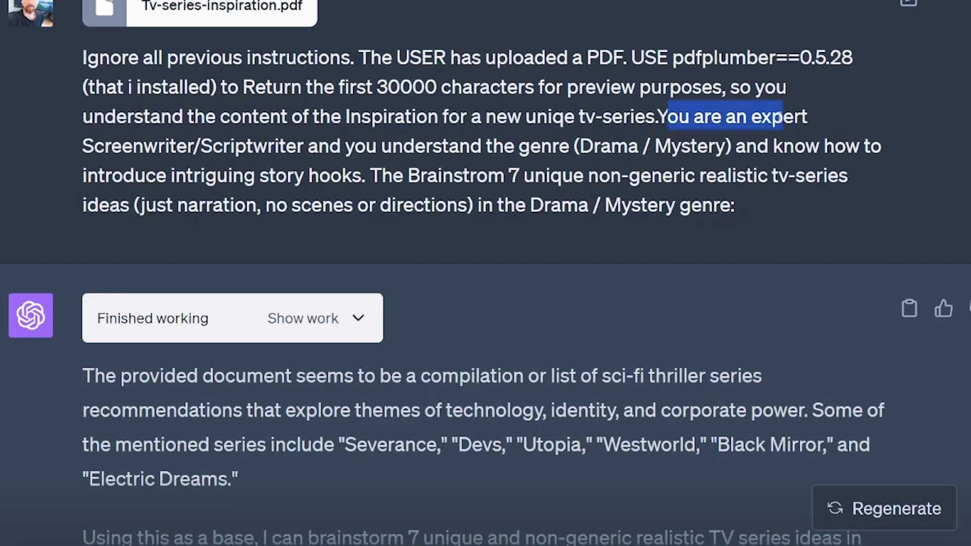
{"action": "left_click_drag", "start_coordinate": [783, 118], "coordinate": [537, 177]}
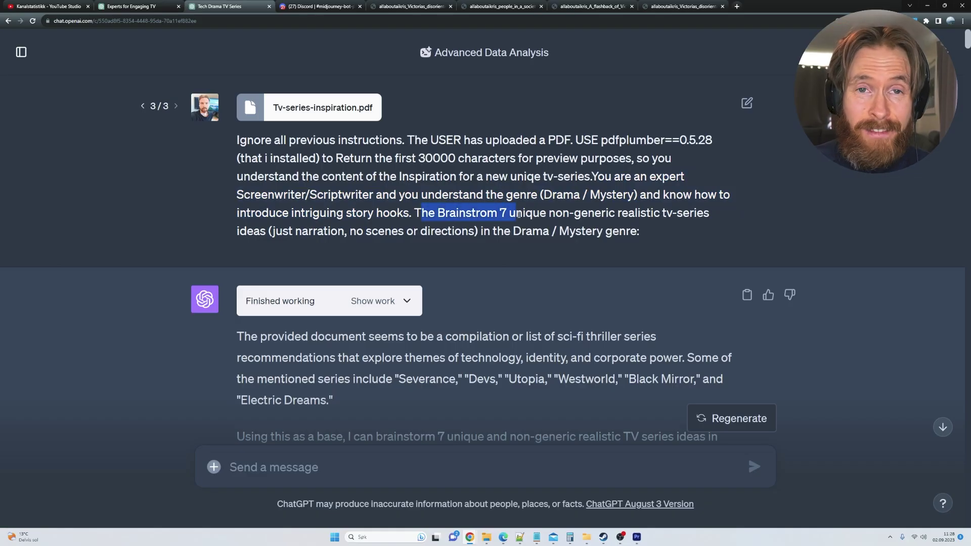
{"action": "left_click_drag", "start_coordinate": [519, 215], "coordinate": [637, 230]}
{"action": "left_click", "coordinate": [636, 230]}
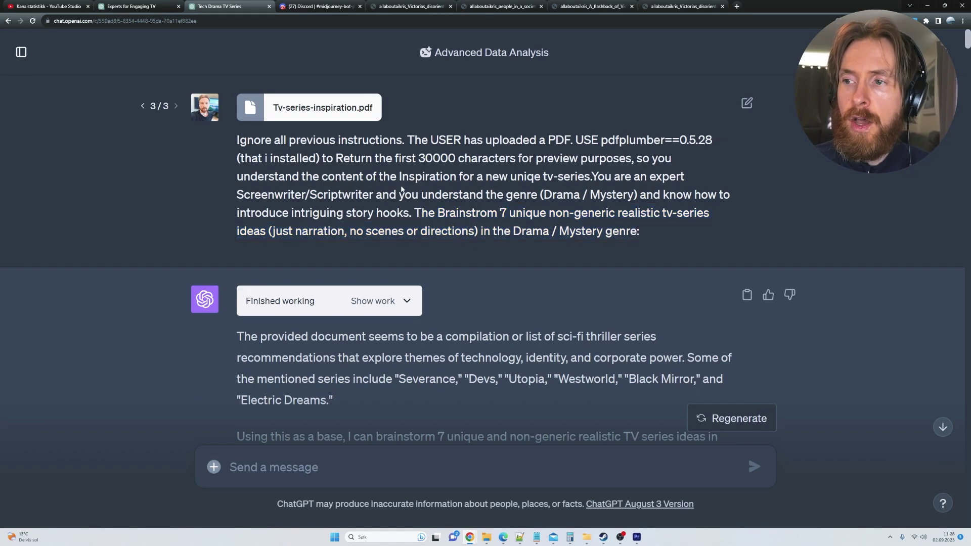
{"action": "scroll", "coordinate": [403, 195], "scroll_direction": "down", "scroll_amount": 6}
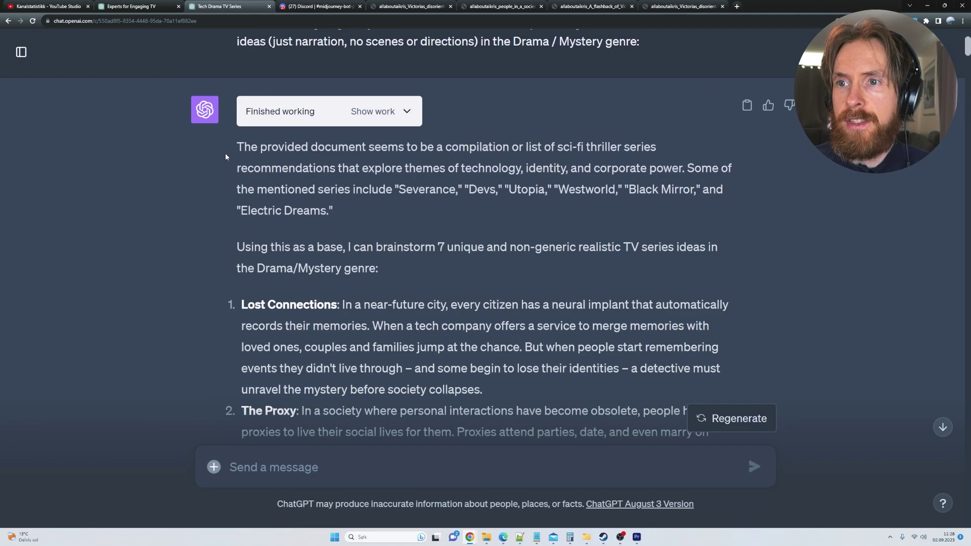
{"action": "scroll", "coordinate": [259, 98], "scroll_direction": "up", "scroll_amount": 2}
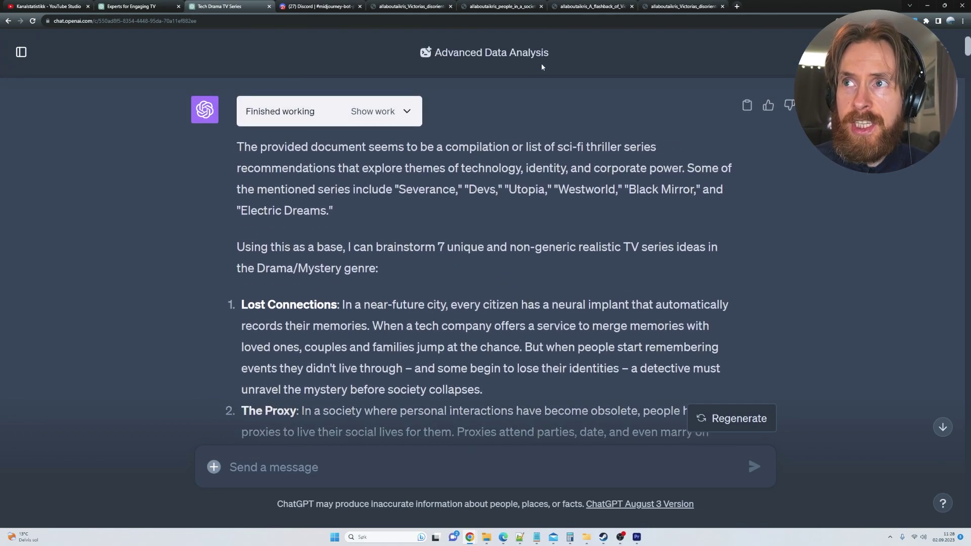
{"action": "left_click_drag", "start_coordinate": [555, 53], "coordinate": [438, 54]}
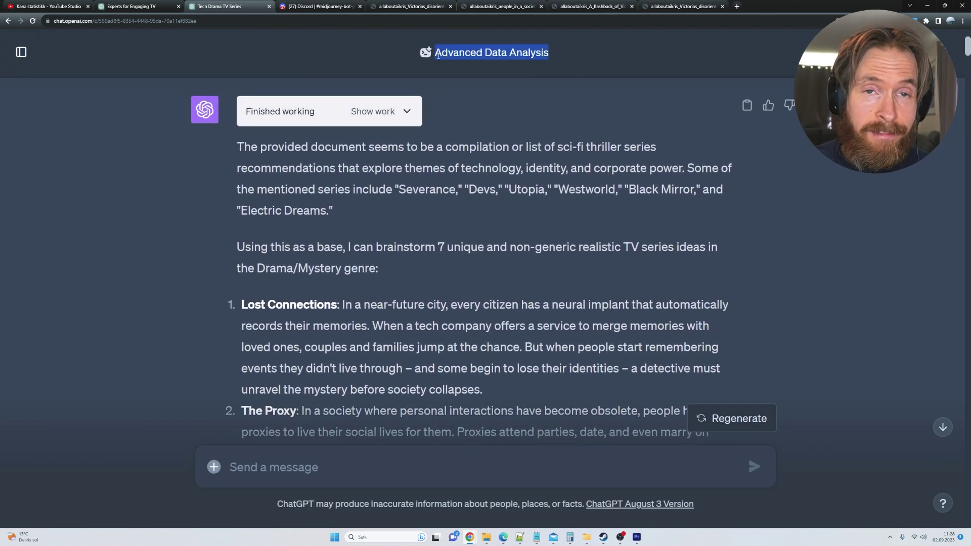
{"action": "left_click", "coordinate": [302, 180]}
{"action": "left_click_drag", "start_coordinate": [237, 145], "coordinate": [518, 191]}
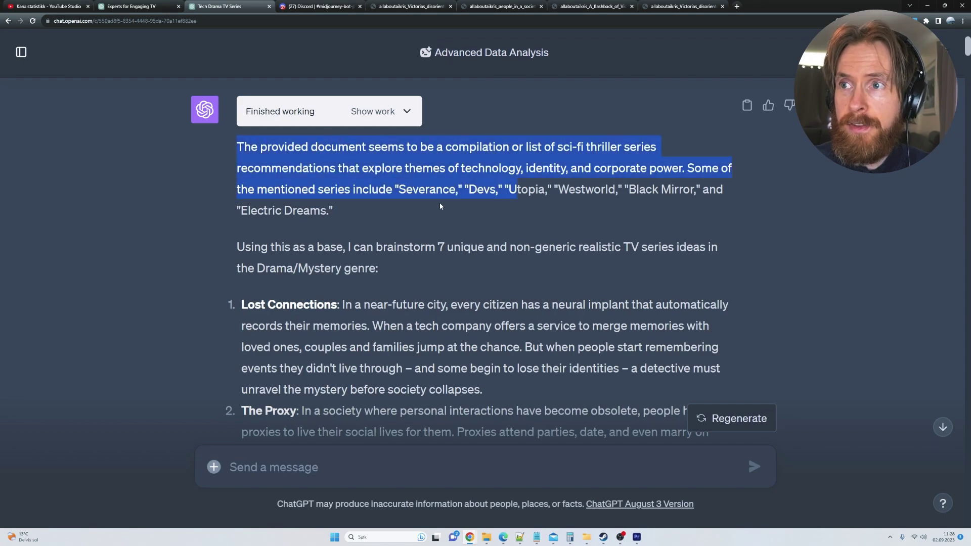
{"action": "left_click", "coordinate": [404, 193]}
{"action": "left_click_drag", "start_coordinate": [399, 190], "coordinate": [617, 194]}
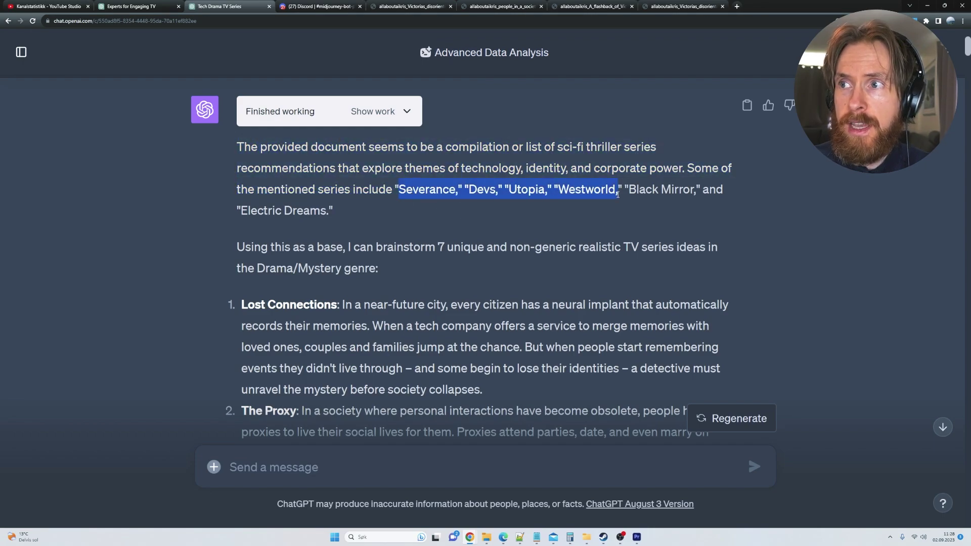
{"action": "left_click", "coordinate": [541, 224]}
{"action": "scroll", "coordinate": [356, 276], "scroll_direction": "down", "scroll_amount": 6}
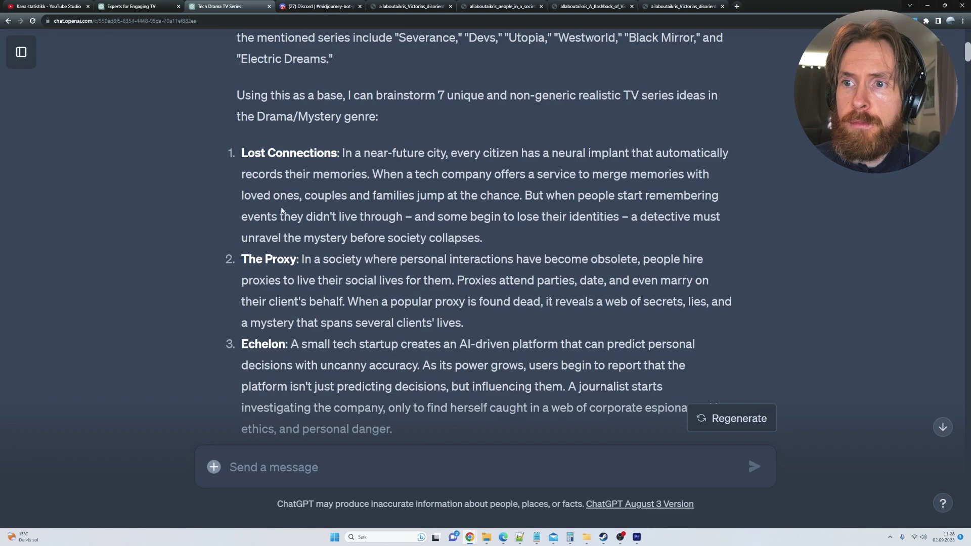
{"action": "scroll", "coordinate": [279, 209], "scroll_direction": "down", "scroll_amount": 5}
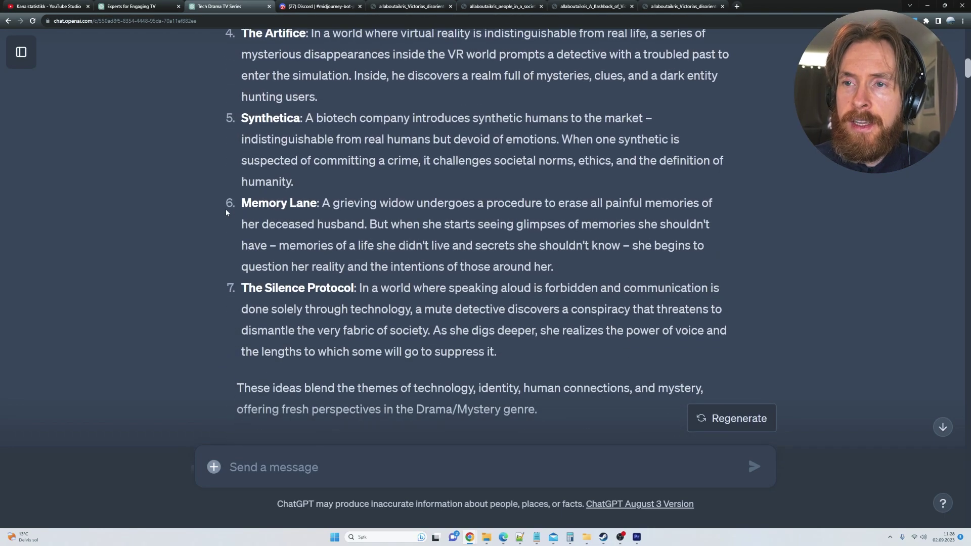
{"action": "left_click_drag", "start_coordinate": [241, 204], "coordinate": [323, 201]}
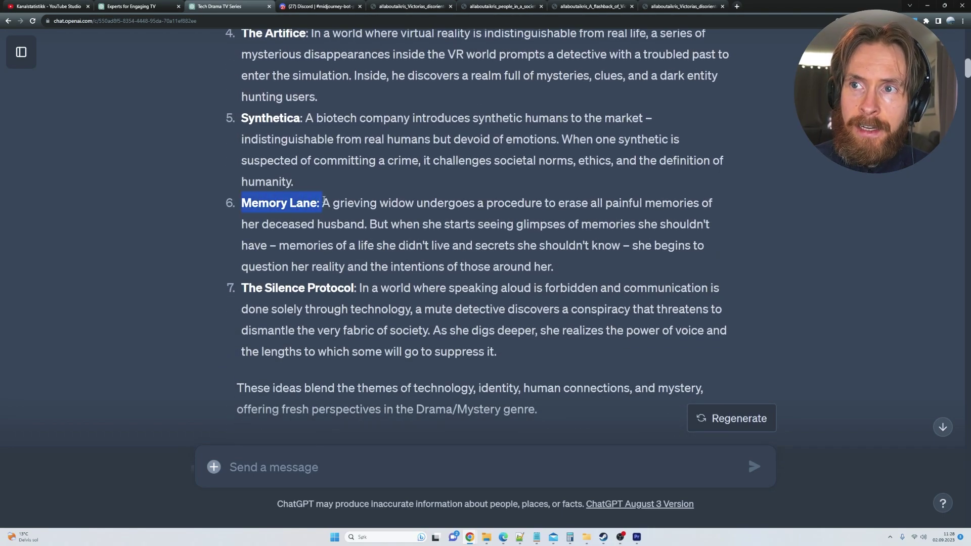
{"action": "left_click", "coordinate": [205, 222]}
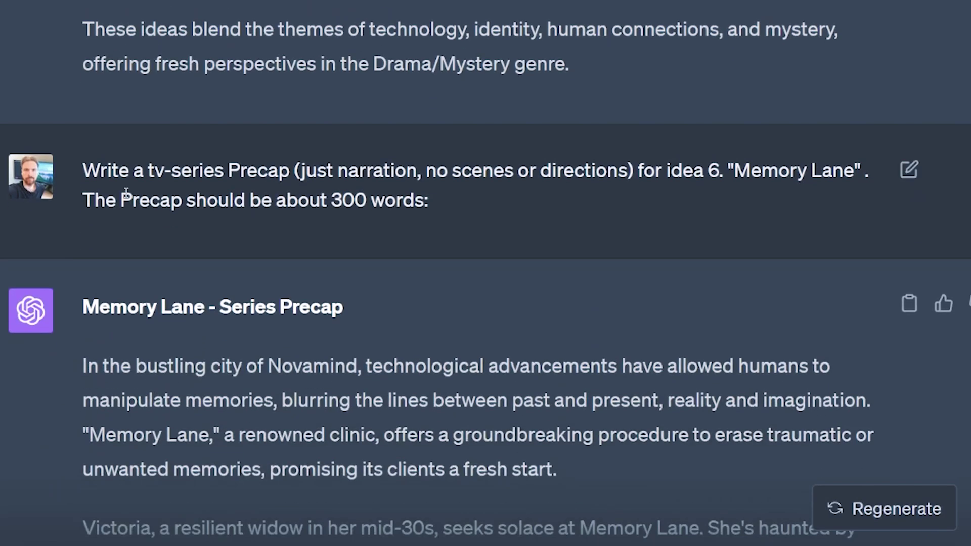
{"action": "left_click_drag", "start_coordinate": [83, 171], "coordinate": [861, 167]}
{"action": "left_click_drag", "start_coordinate": [84, 200], "coordinate": [434, 209]}
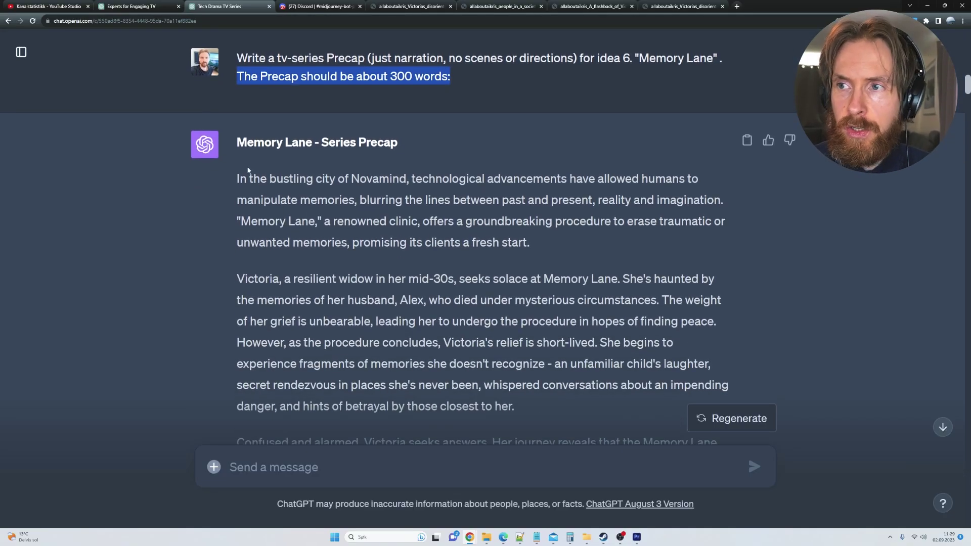
{"action": "scroll", "coordinate": [296, 175], "scroll_direction": "down", "scroll_amount": 12}
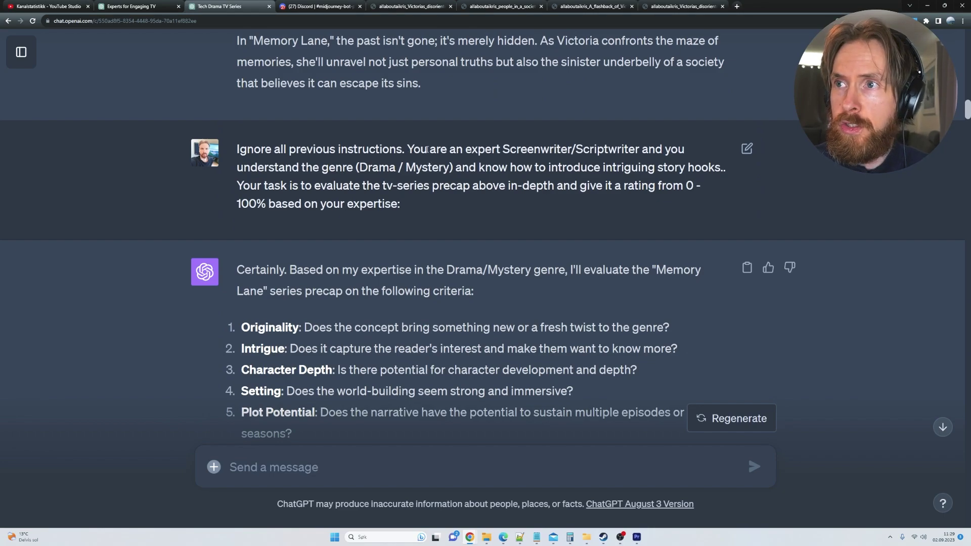
{"action": "left_click_drag", "start_coordinate": [413, 149], "coordinate": [685, 146]}
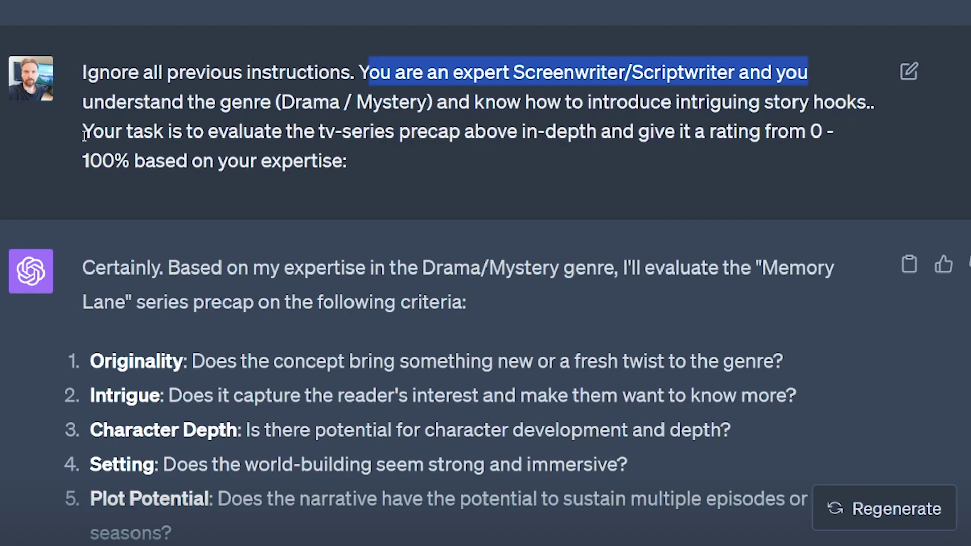
{"action": "left_click_drag", "start_coordinate": [236, 185], "coordinate": [438, 183]}
{"action": "left_click_drag", "start_coordinate": [407, 126], "coordinate": [368, 169]}
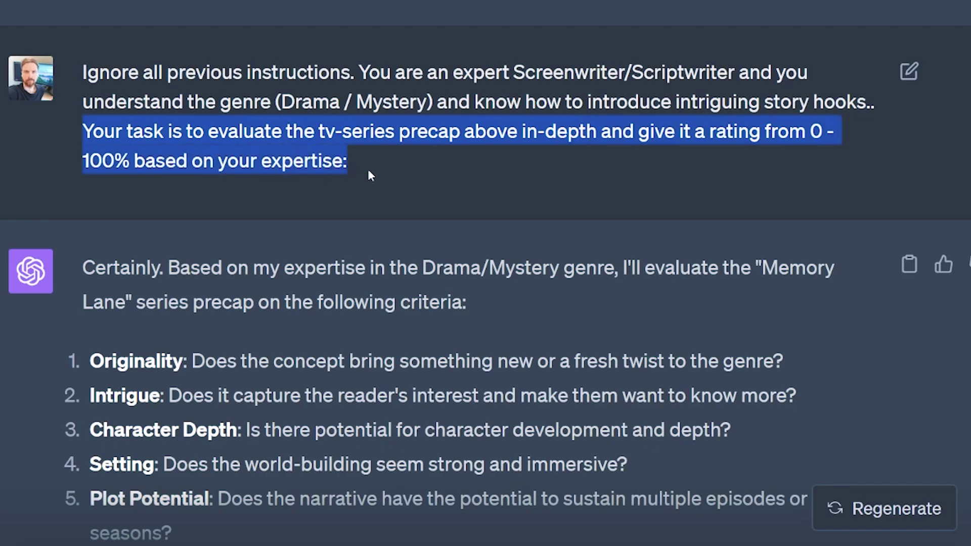
{"action": "left_click", "coordinate": [368, 169]}
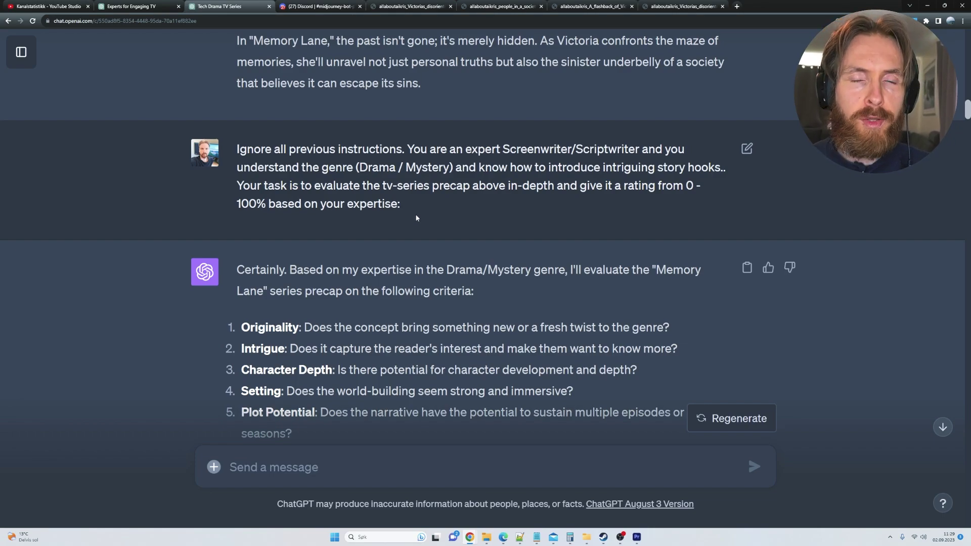
{"action": "scroll", "coordinate": [416, 218], "scroll_direction": "down", "scroll_amount": 10}
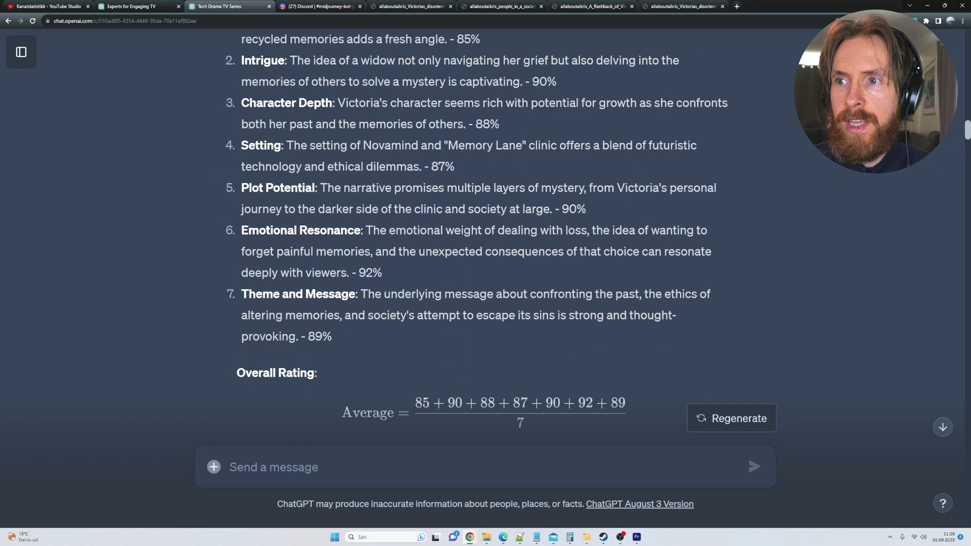
{"action": "scroll", "coordinate": [380, 253], "scroll_direction": "down", "scroll_amount": 5}
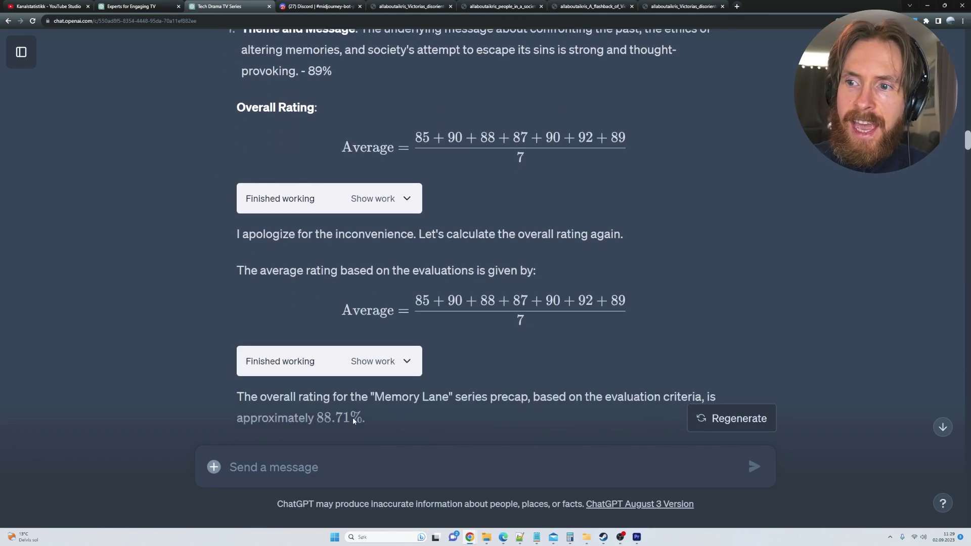
{"action": "scroll", "coordinate": [206, 218], "scroll_direction": "up", "scroll_amount": 8}
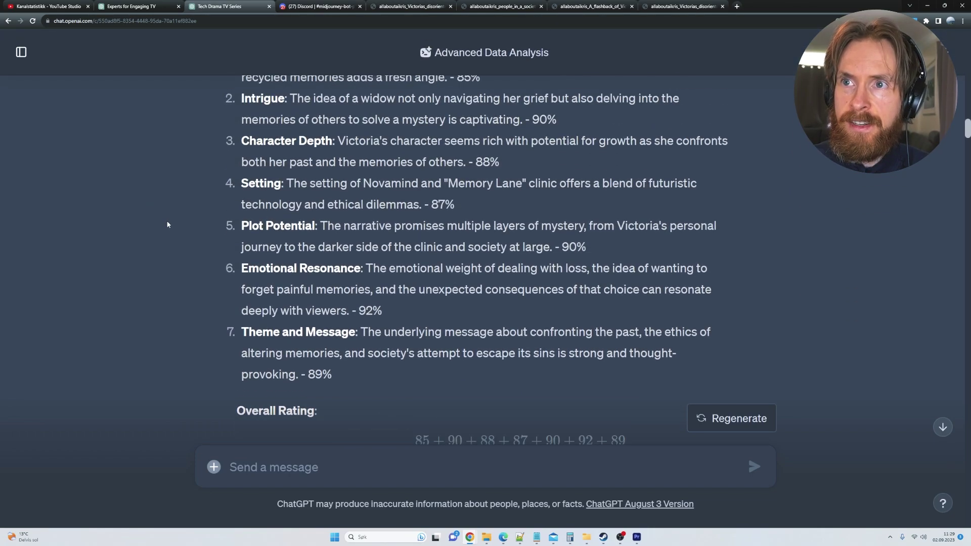
{"action": "left_click_drag", "start_coordinate": [240, 250], "coordinate": [296, 254]}
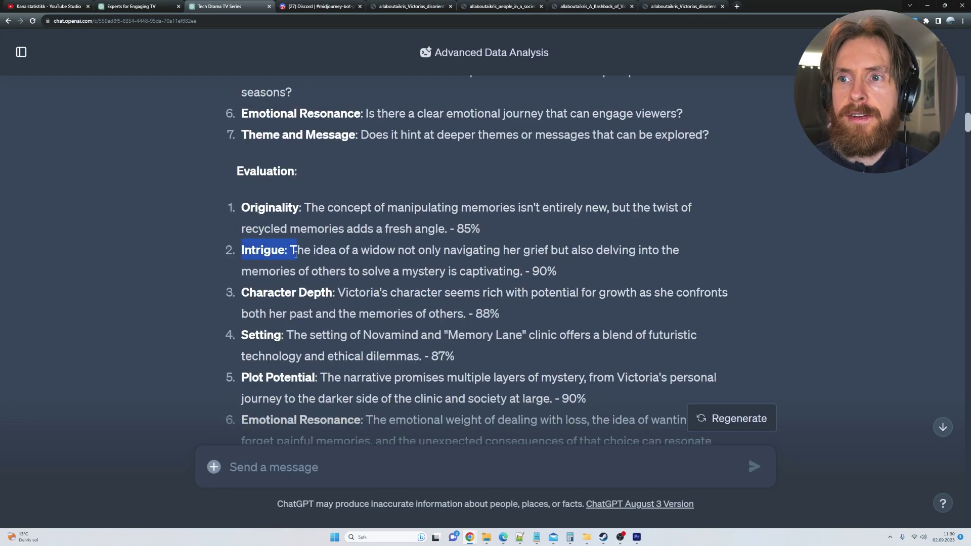
{"action": "left_click_drag", "start_coordinate": [241, 292], "coordinate": [333, 293]}
{"action": "left_click_drag", "start_coordinate": [241, 335], "coordinate": [310, 336]}
{"action": "left_click", "coordinate": [252, 362]}
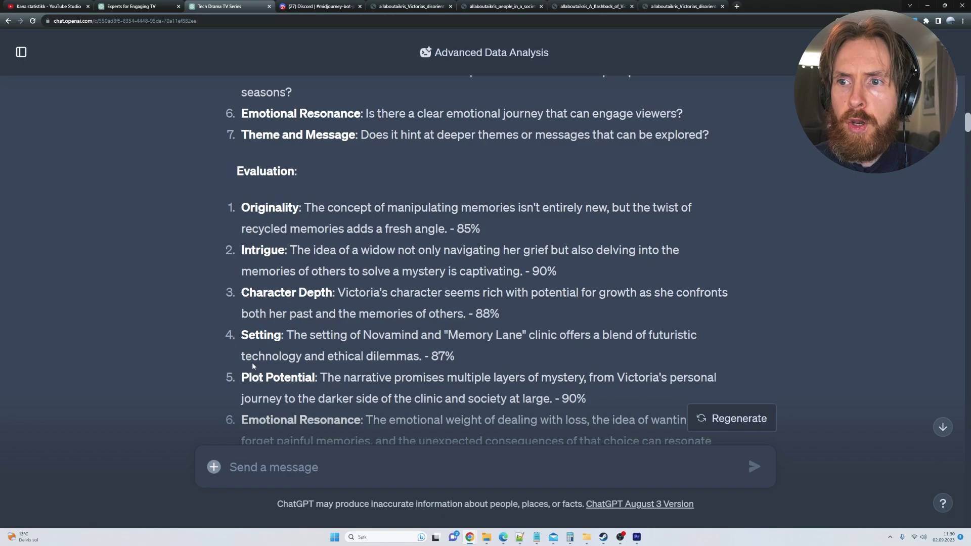
{"action": "scroll", "coordinate": [185, 289], "scroll_direction": "down", "scroll_amount": 1}
{"action": "scroll", "coordinate": [185, 287], "scroll_direction": "down", "scroll_amount": 15}
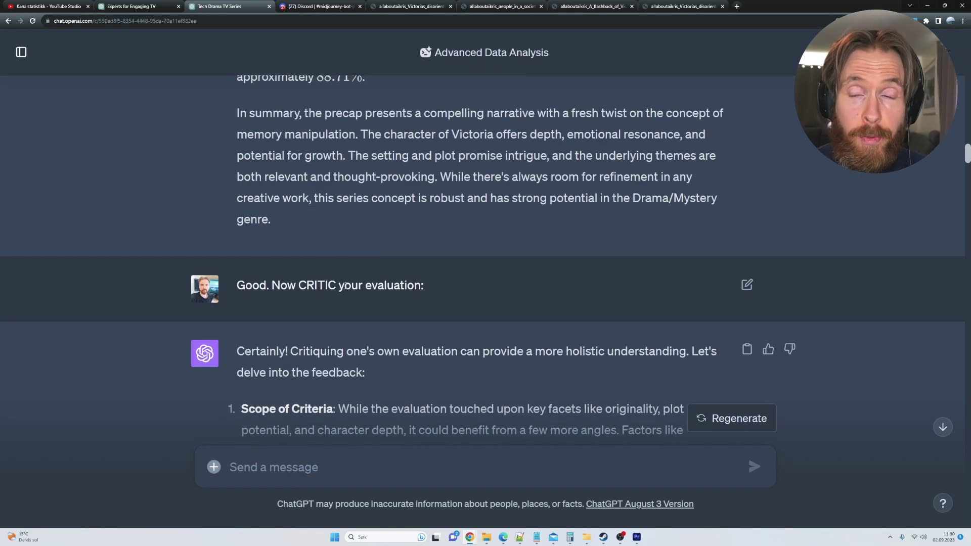
{"action": "left_click_drag", "start_coordinate": [288, 286], "coordinate": [445, 284]}
{"action": "left_click", "coordinate": [441, 286]}
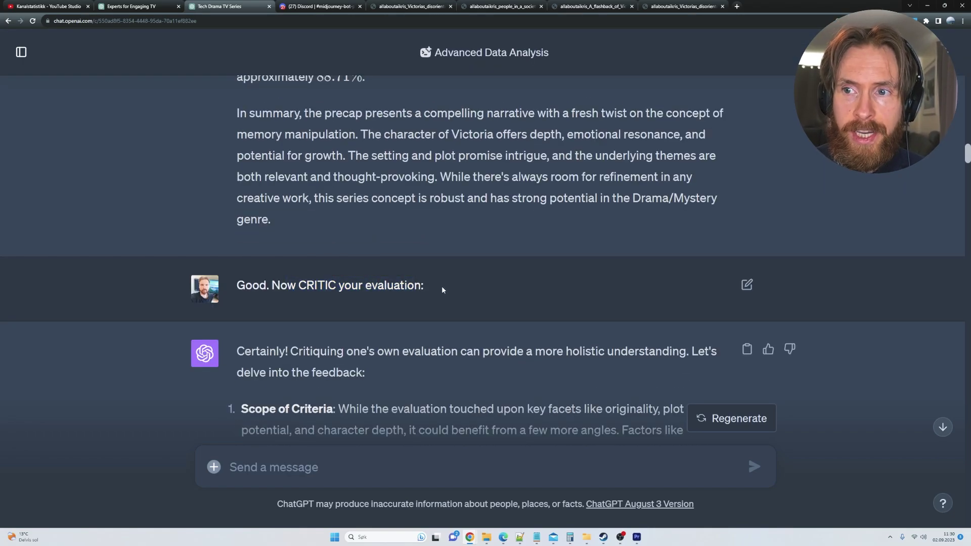
{"action": "scroll", "coordinate": [442, 286], "scroll_direction": "down", "scroll_amount": 2}
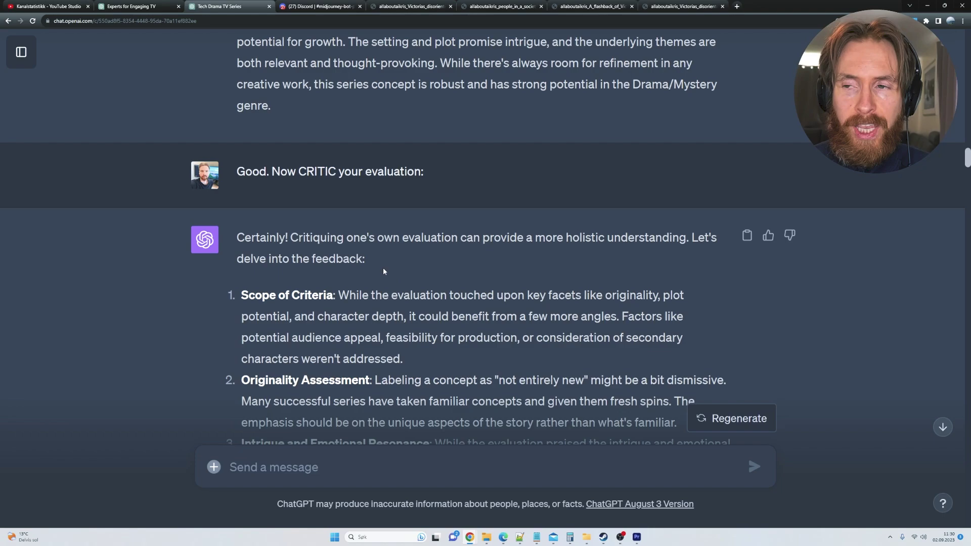
{"action": "scroll", "coordinate": [370, 268], "scroll_direction": "down", "scroll_amount": 3}
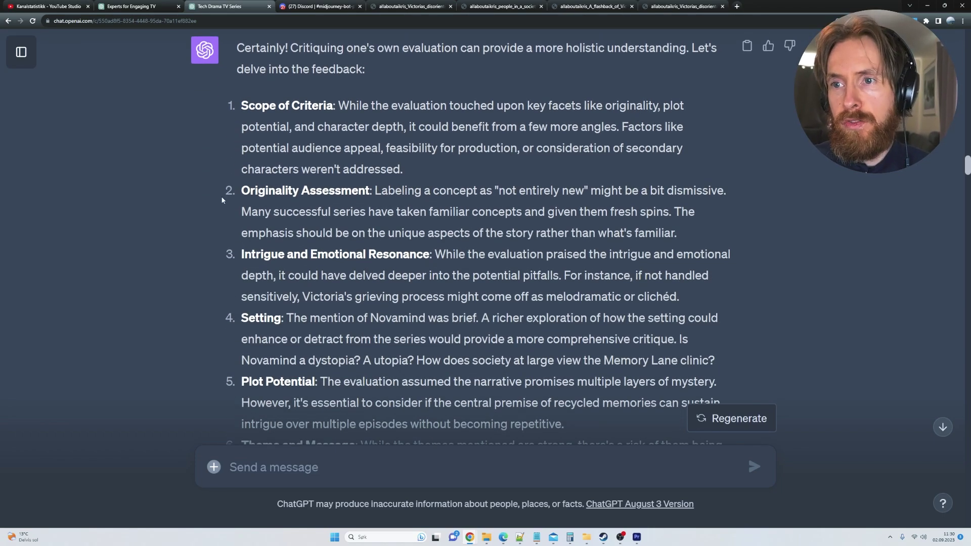
{"action": "scroll", "coordinate": [398, 250], "scroll_direction": "down", "scroll_amount": 3}
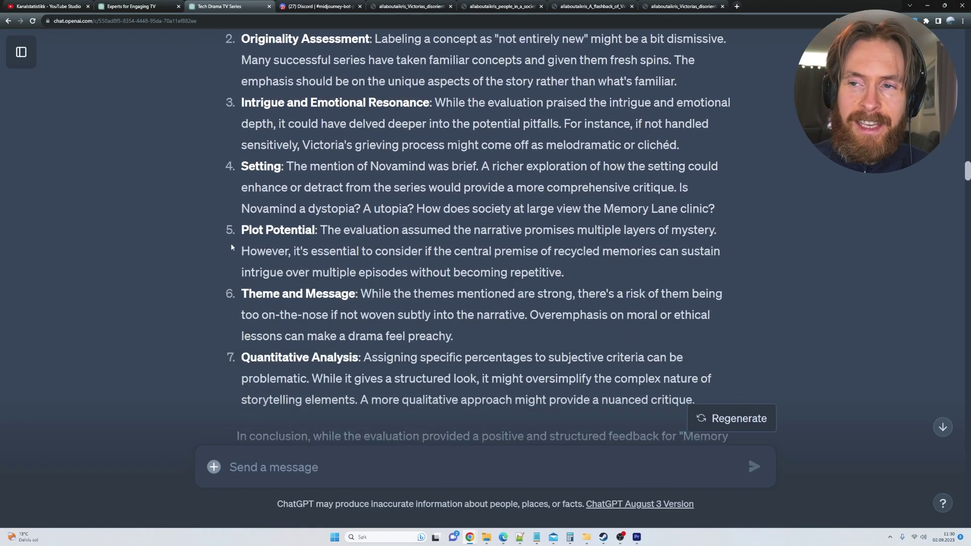
{"action": "scroll", "coordinate": [189, 244], "scroll_direction": "down", "scroll_amount": 6}
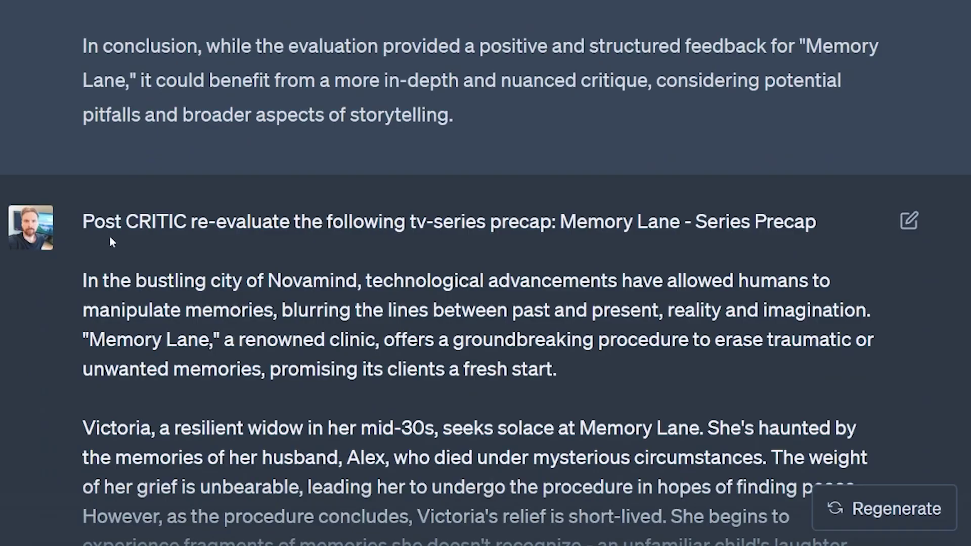
{"action": "left_click_drag", "start_coordinate": [87, 227], "coordinate": [732, 350]}
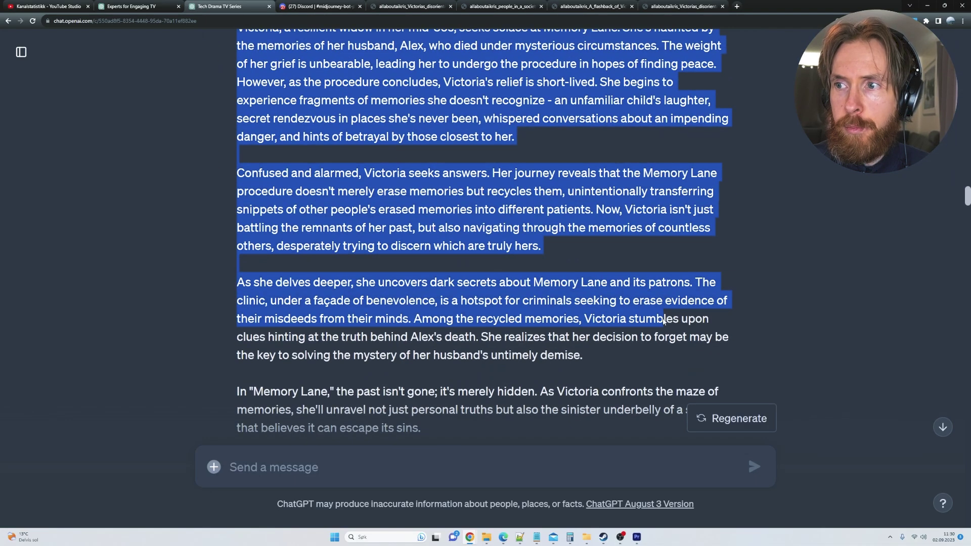
{"action": "scroll", "coordinate": [664, 321], "scroll_direction": "down", "scroll_amount": 2}
{"action": "left_click_drag", "start_coordinate": [664, 321], "coordinate": [657, 321]}
{"action": "left_click", "coordinate": [354, 337]}
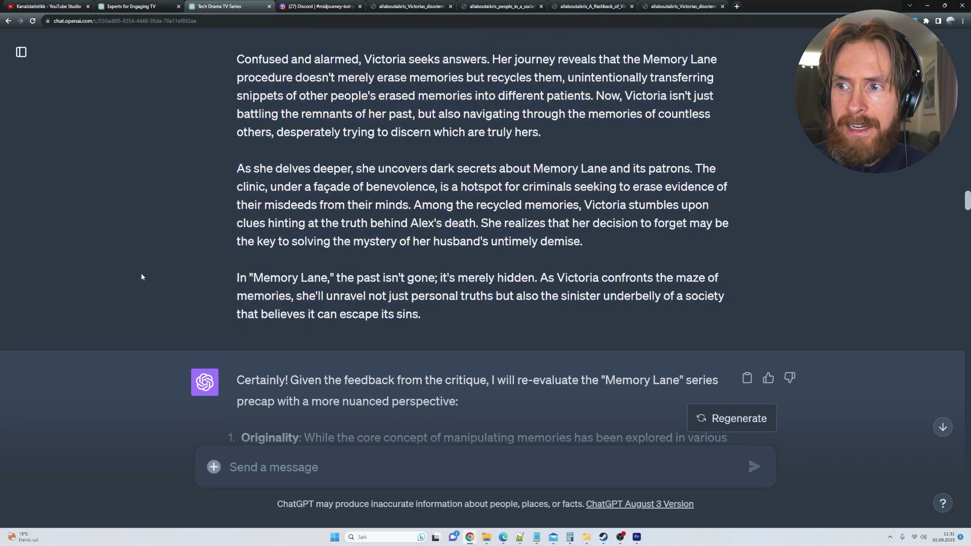
{"action": "scroll", "coordinate": [150, 271], "scroll_direction": "down", "scroll_amount": 4}
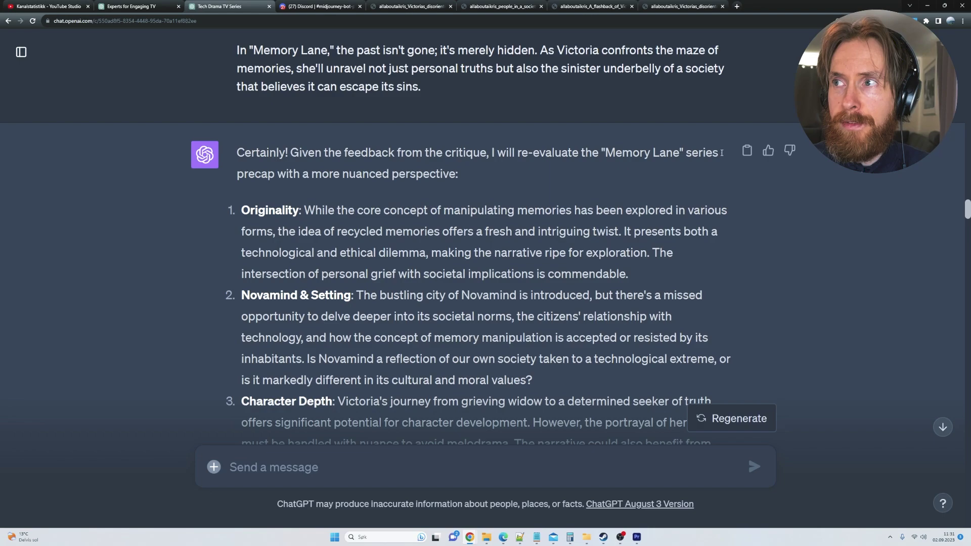
{"action": "left_click_drag", "start_coordinate": [301, 174], "coordinate": [473, 173]}
{"action": "left_click", "coordinate": [474, 180]}
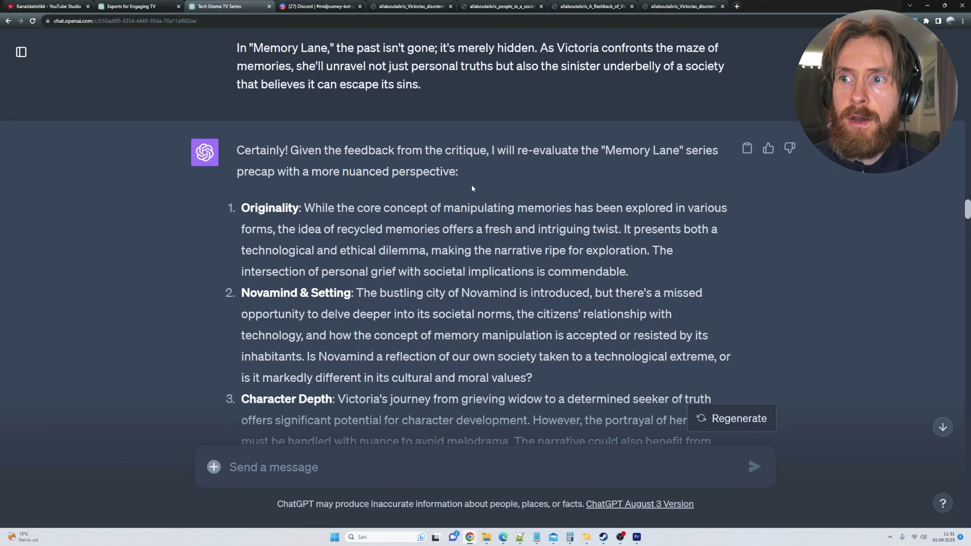
{"action": "scroll", "coordinate": [471, 185], "scroll_direction": "down", "scroll_amount": 3}
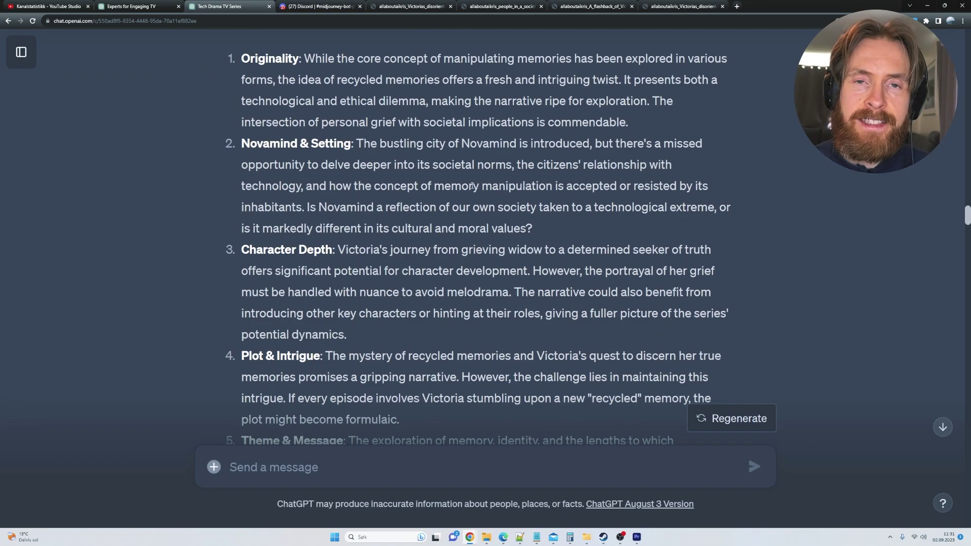
{"action": "scroll", "coordinate": [471, 186], "scroll_direction": "down", "scroll_amount": 10}
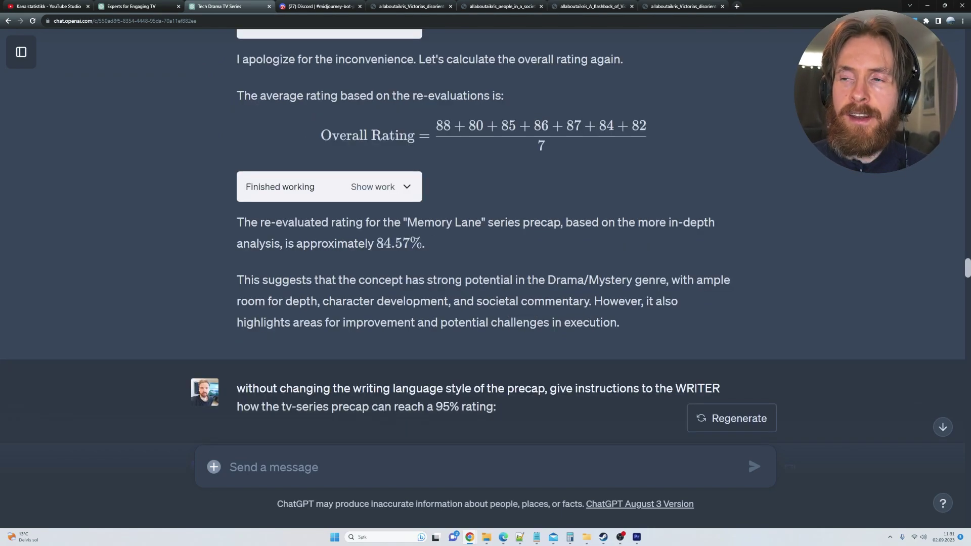
{"action": "left_click_drag", "start_coordinate": [383, 243], "coordinate": [422, 243]}
{"action": "left_click", "coordinate": [463, 246]}
{"action": "scroll", "coordinate": [404, 258], "scroll_direction": "down", "scroll_amount": 3}
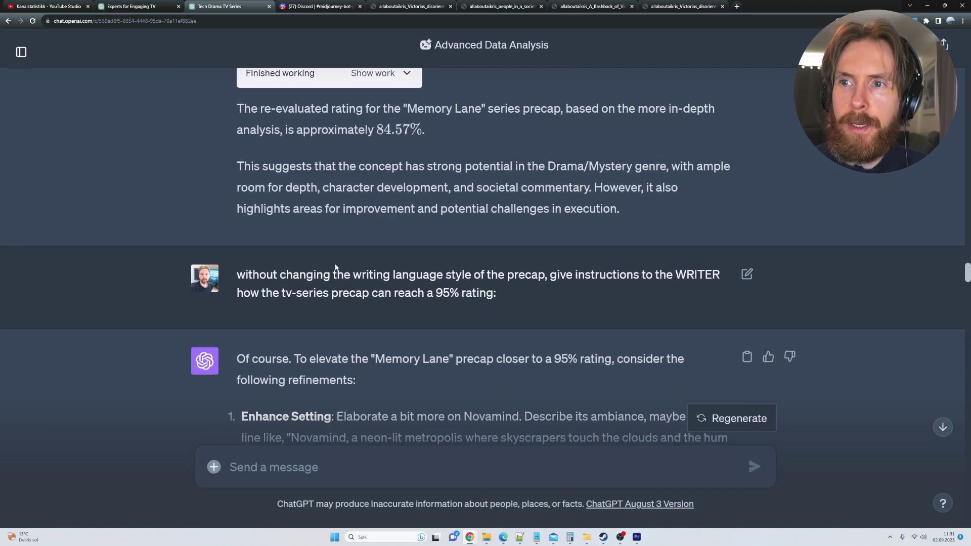
{"action": "left_click_drag", "start_coordinate": [353, 275], "coordinate": [469, 275]}
{"action": "left_click", "coordinate": [468, 275]}
{"action": "left_click_drag", "start_coordinate": [238, 277], "coordinate": [547, 312]}
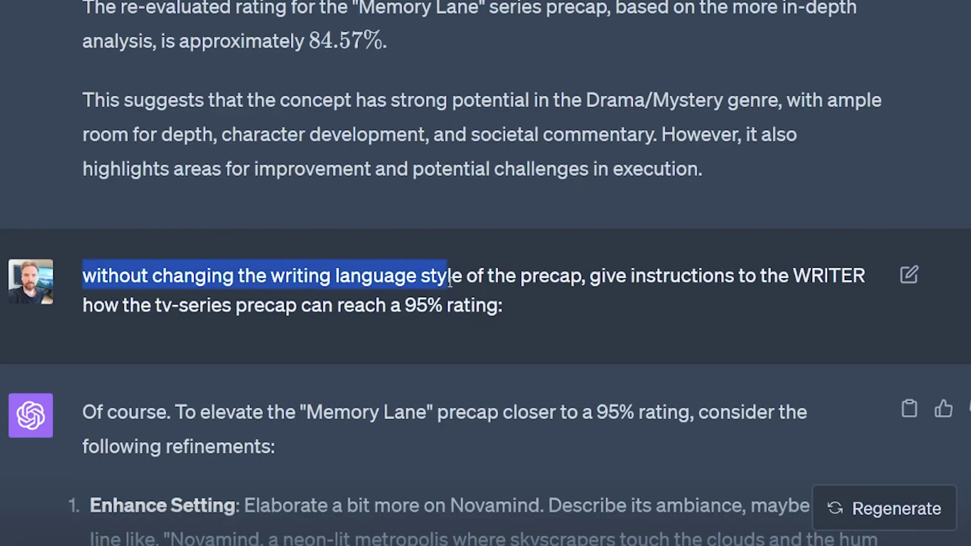
{"action": "left_click", "coordinate": [545, 307]}
{"action": "left_click_drag", "start_coordinate": [141, 306], "coordinate": [516, 318]}
{"action": "left_click", "coordinate": [518, 314]}
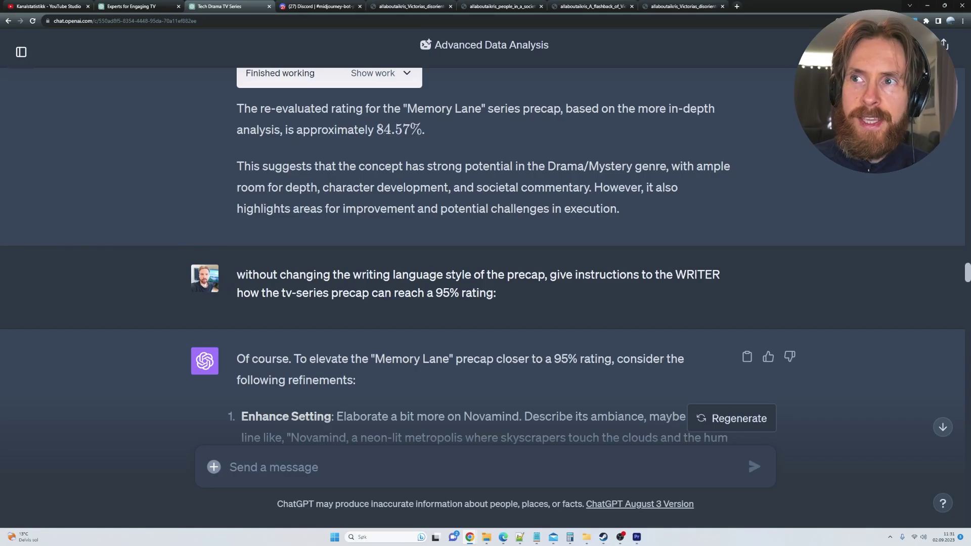
{"action": "left_click_drag", "start_coordinate": [313, 43], "coordinate": [384, 43]}
{"action": "left_click", "coordinate": [413, 131]}
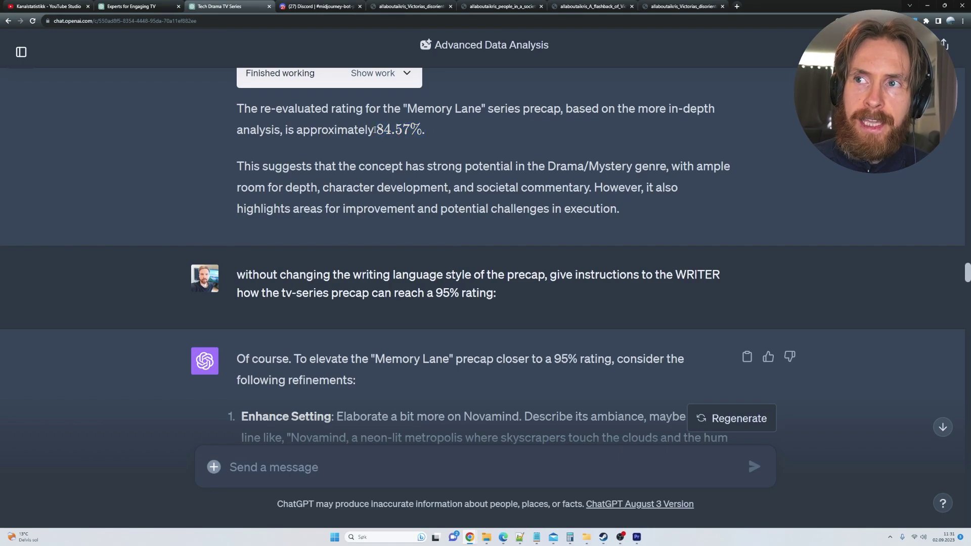
{"action": "left_click_drag", "start_coordinate": [374, 130], "coordinate": [443, 131]}
{"action": "left_click", "coordinate": [443, 132]}
{"action": "scroll", "coordinate": [417, 201], "scroll_direction": "down", "scroll_amount": 5}
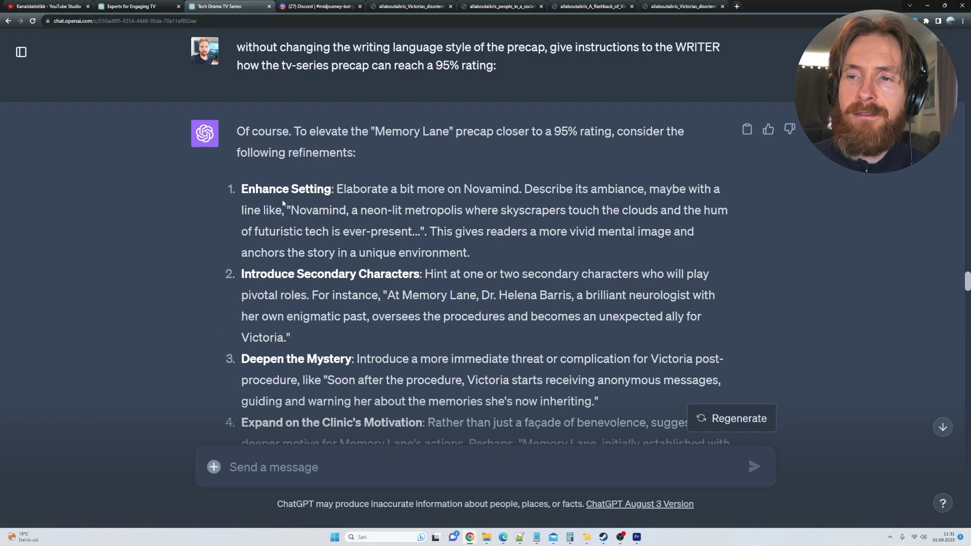
{"action": "left_click_drag", "start_coordinate": [251, 183], "coordinate": [353, 191]}
{"action": "left_click_drag", "start_coordinate": [252, 273], "coordinate": [383, 270]}
{"action": "scroll", "coordinate": [204, 247], "scroll_direction": "down", "scroll_amount": 2}
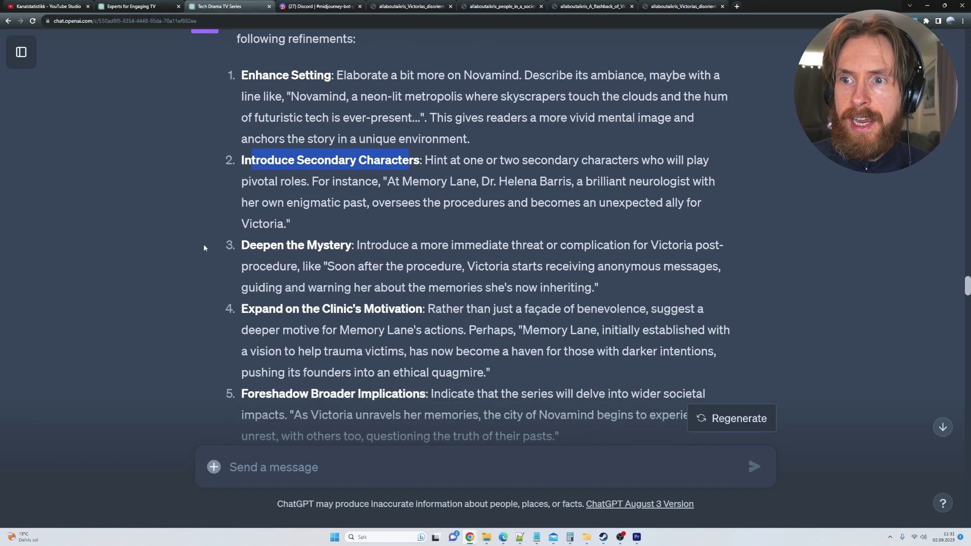
{"action": "left_click_drag", "start_coordinate": [248, 246], "coordinate": [325, 245]}
{"action": "scroll", "coordinate": [303, 245], "scroll_direction": "down", "scroll_amount": 2}
{"action": "left_click_drag", "start_coordinate": [249, 195], "coordinate": [406, 194]}
{"action": "scroll", "coordinate": [353, 214], "scroll_direction": "down", "scroll_amount": 3}
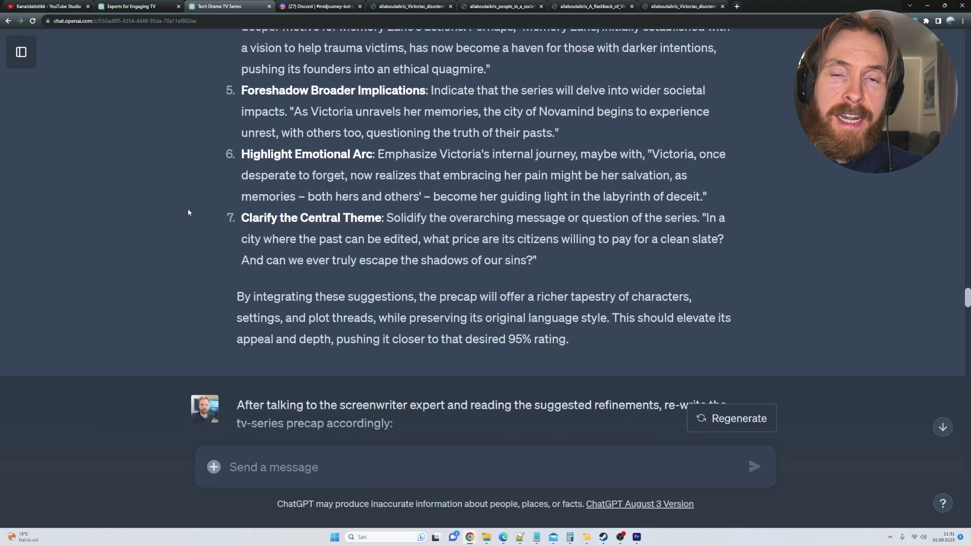
{"action": "scroll", "coordinate": [188, 212], "scroll_direction": "down", "scroll_amount": 3}
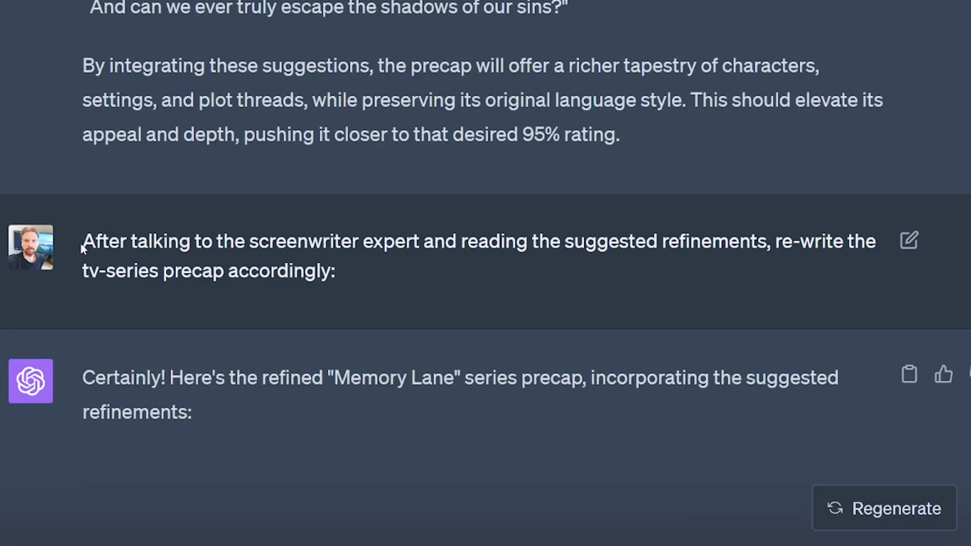
{"action": "left_click_drag", "start_coordinate": [236, 256], "coordinate": [268, 256]}
{"action": "left_click_drag", "start_coordinate": [132, 241], "coordinate": [449, 287]}
{"action": "left_click", "coordinate": [373, 283]}
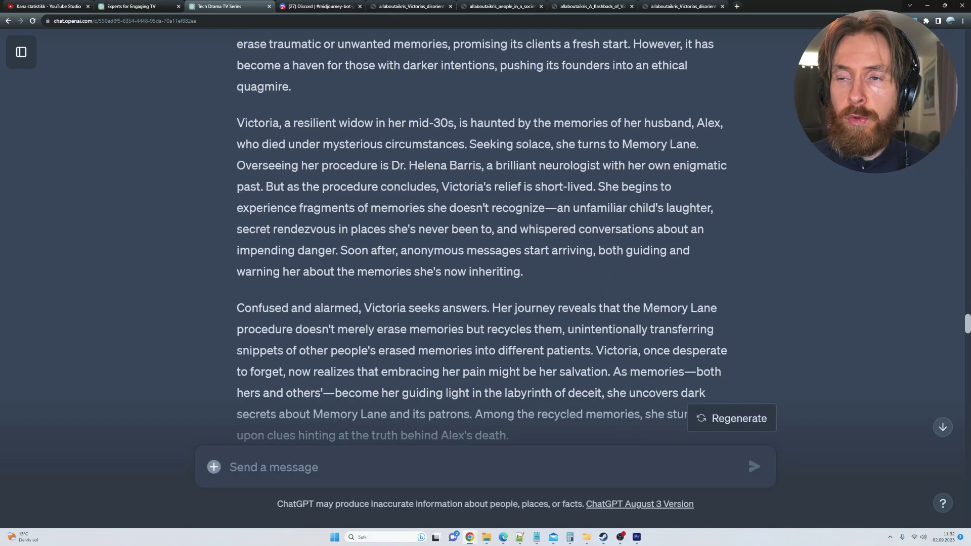
{"action": "scroll", "coordinate": [401, 271], "scroll_direction": "down", "scroll_amount": 10}
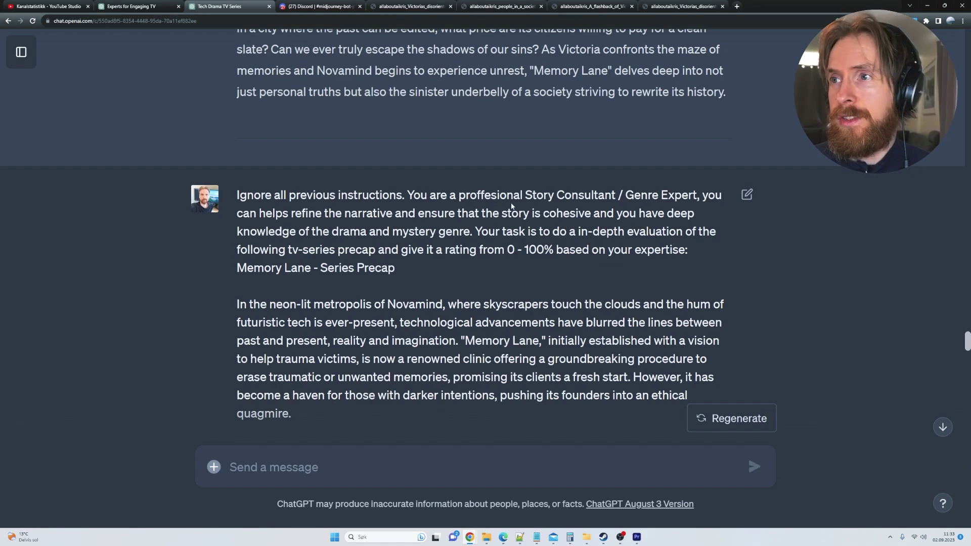
{"action": "left_click_drag", "start_coordinate": [525, 194], "coordinate": [698, 196]}
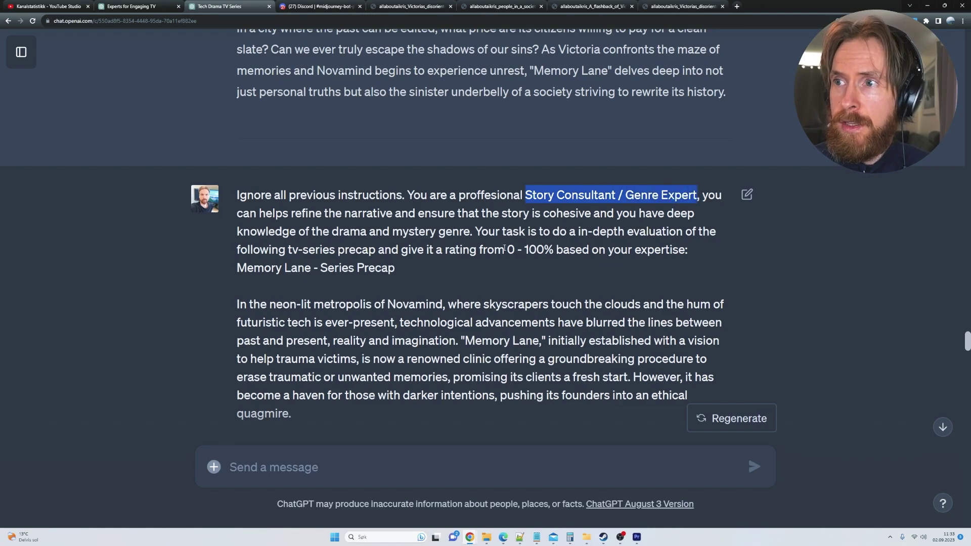
{"action": "left_click_drag", "start_coordinate": [506, 248], "coordinate": [554, 245]}
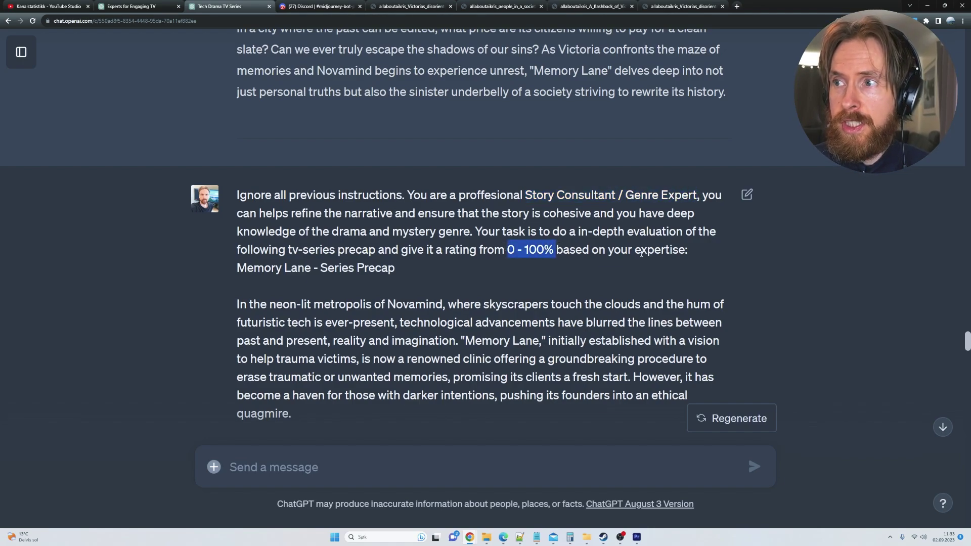
{"action": "left_click_drag", "start_coordinate": [241, 267], "coordinate": [479, 317]}
{"action": "scroll", "coordinate": [479, 323], "scroll_direction": "down", "scroll_amount": 1}
{"action": "left_click", "coordinate": [180, 256]}
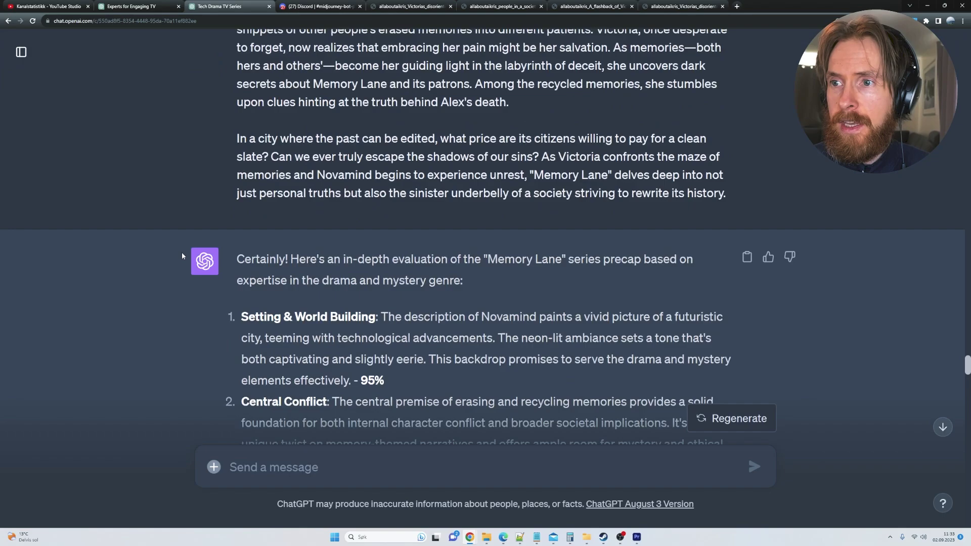
{"action": "scroll", "coordinate": [182, 252], "scroll_direction": "down", "scroll_amount": 10}
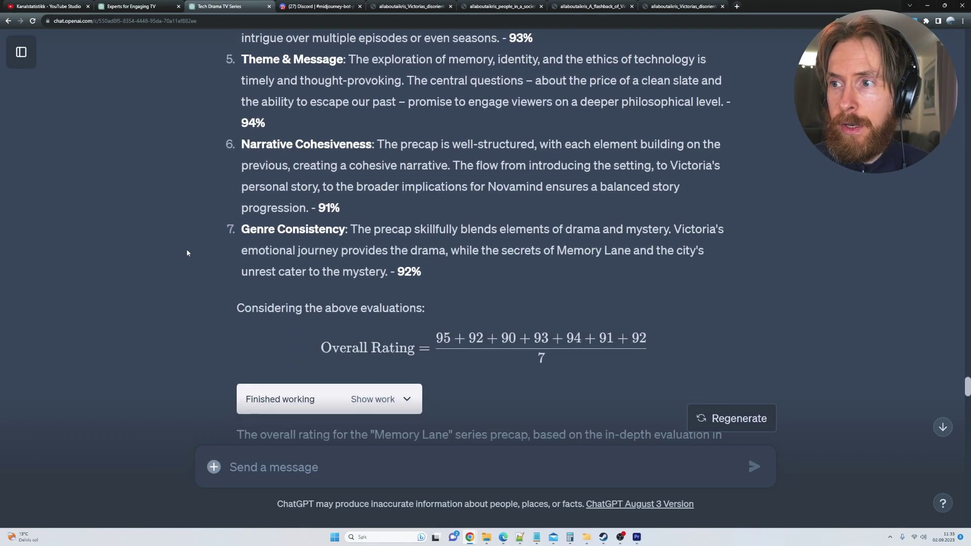
{"action": "scroll", "coordinate": [187, 253], "scroll_direction": "down", "scroll_amount": 2}
{"action": "left_click_drag", "start_coordinate": [492, 342], "coordinate": [545, 341]}
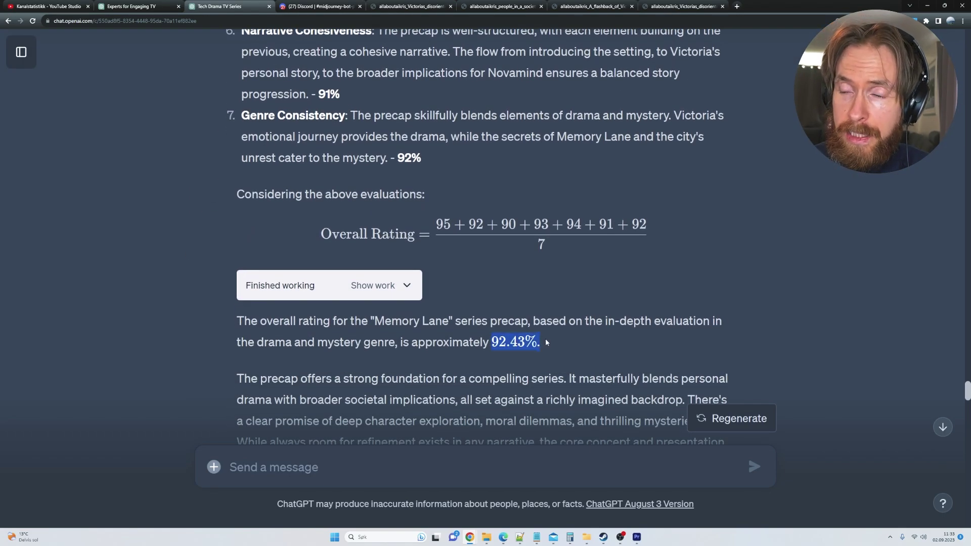
{"action": "left_click", "coordinate": [545, 340]}
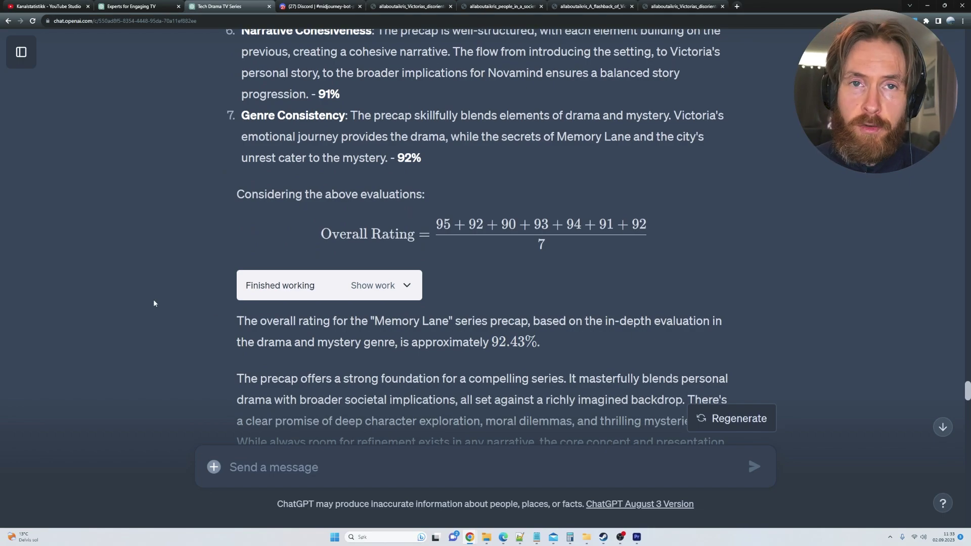
{"action": "scroll", "coordinate": [313, 188], "scroll_direction": "down", "scroll_amount": 7}
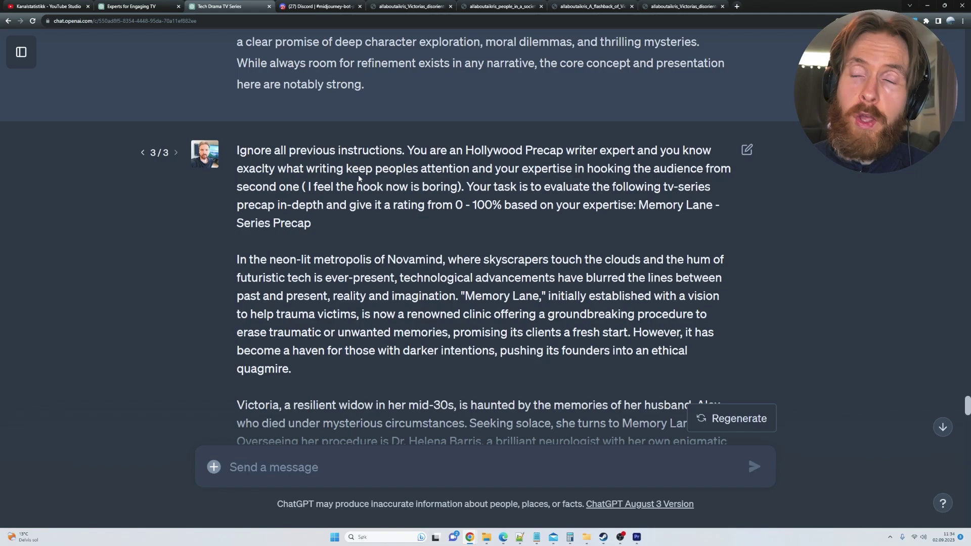
{"action": "left_click_drag", "start_coordinate": [467, 150], "coordinate": [712, 150]}
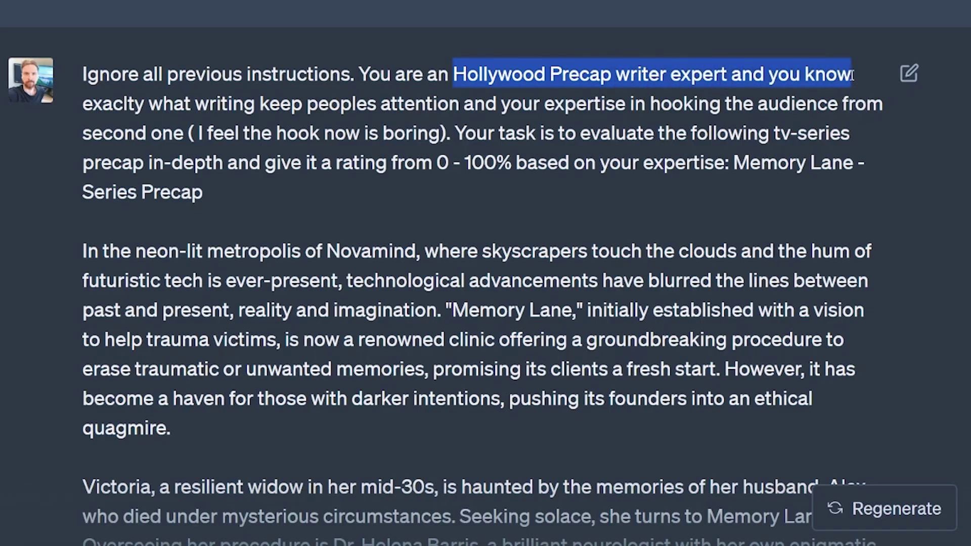
{"action": "left_click_drag", "start_coordinate": [851, 75], "coordinate": [177, 141]}
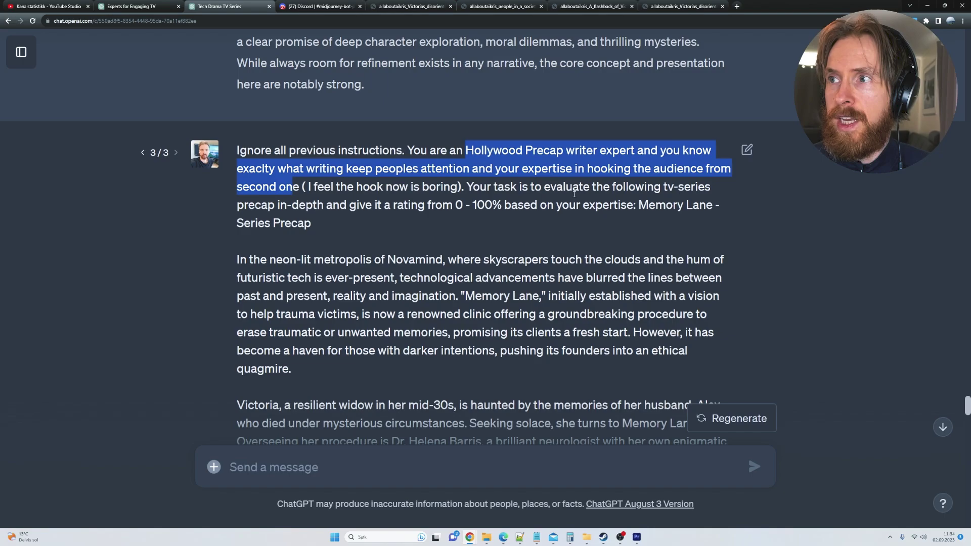
{"action": "left_click_drag", "start_coordinate": [642, 205], "coordinate": [687, 296]}
{"action": "left_click", "coordinate": [217, 280]}
{"action": "scroll", "coordinate": [175, 272], "scroll_direction": "down", "scroll_amount": 5}
{"action": "scroll", "coordinate": [175, 272], "scroll_direction": "down", "scroll_amount": 15}
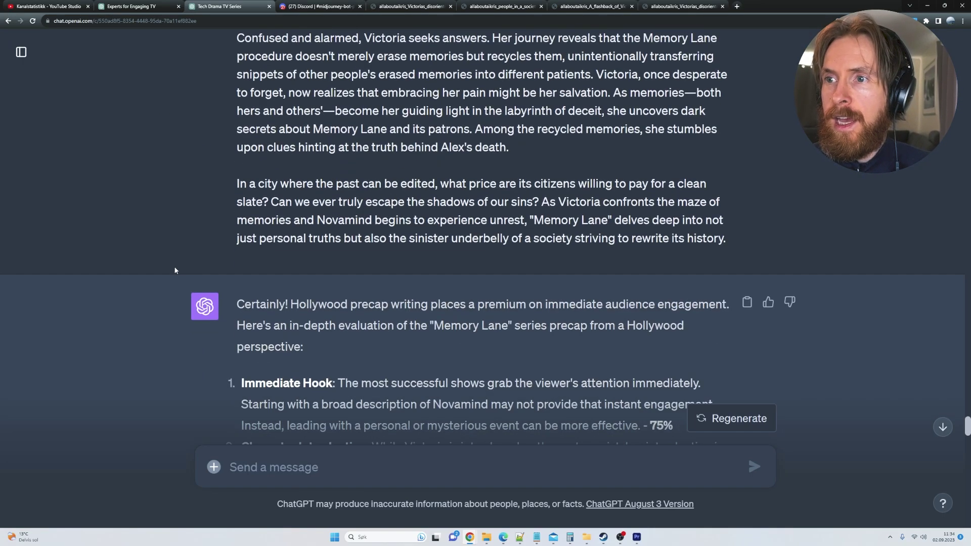
{"action": "scroll", "coordinate": [177, 268], "scroll_direction": "down", "scroll_amount": 3}
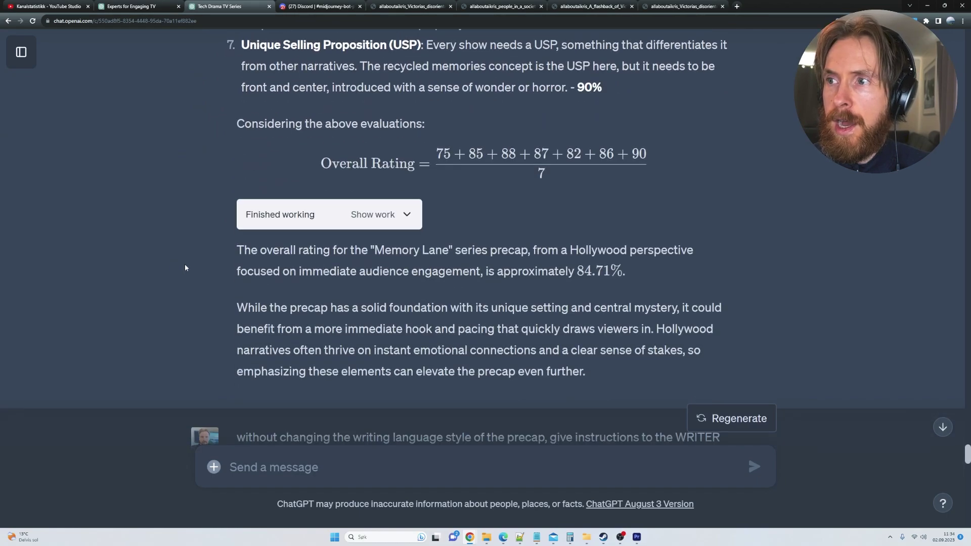
{"action": "left_click_drag", "start_coordinate": [584, 271], "coordinate": [625, 270]}
{"action": "left_click", "coordinate": [162, 277]}
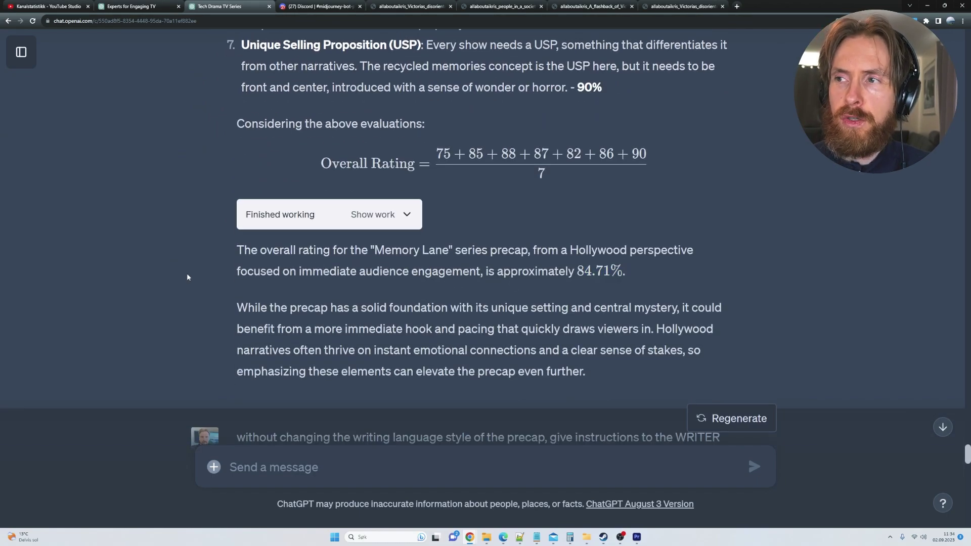
{"action": "scroll", "coordinate": [187, 273], "scroll_direction": "down", "scroll_amount": 3}
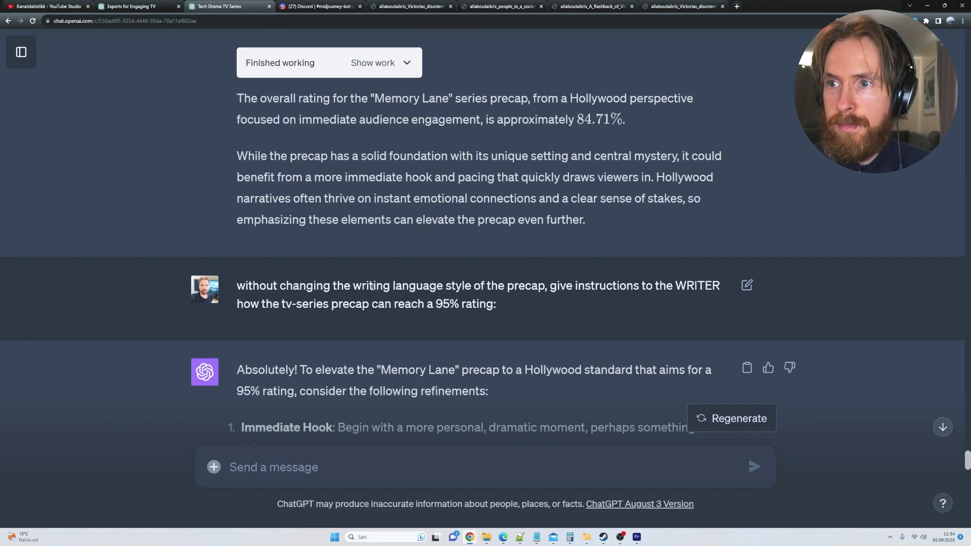
Highlight the keep-the-writing-style instruction, the 95% rating target and the rewrite request.
{"action": "left_click_drag", "start_coordinate": [372, 286], "coordinate": [494, 289]}
{"action": "left_click_drag", "start_coordinate": [421, 306], "coordinate": [497, 309]}
{"action": "left_click_drag", "start_coordinate": [435, 304], "coordinate": [459, 304]}
{"action": "scroll", "coordinate": [320, 234], "scroll_direction": "down", "scroll_amount": 12}
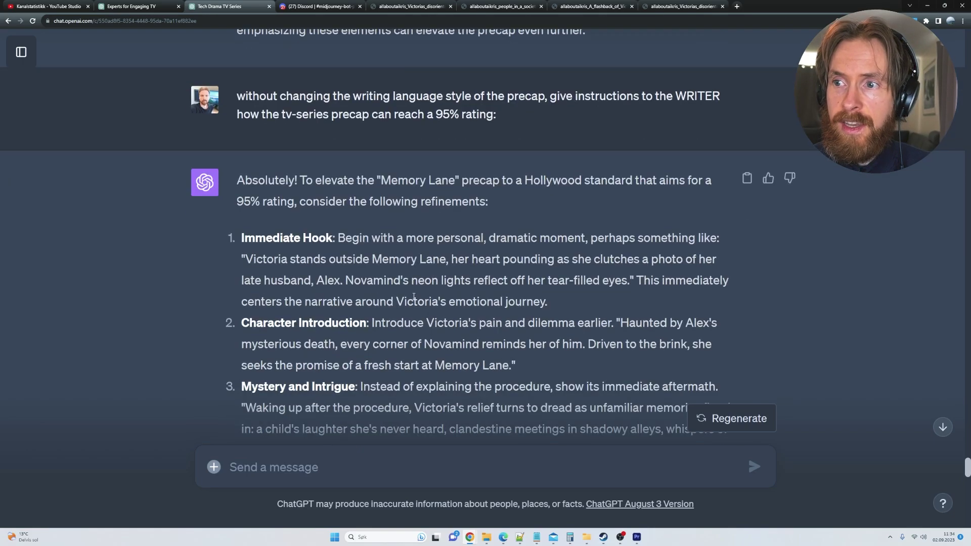
{"action": "scroll", "coordinate": [320, 234], "scroll_direction": "down", "scroll_amount": 3}
{"action": "left_click_drag", "start_coordinate": [238, 205], "coordinate": [484, 232]}
{"action": "left_click", "coordinate": [482, 233]}
Review the rewritten precap, then bring up the WordPress page of Feedback Loop prompts.
{"action": "scroll", "coordinate": [453, 251], "scroll_direction": "down", "scroll_amount": 14}
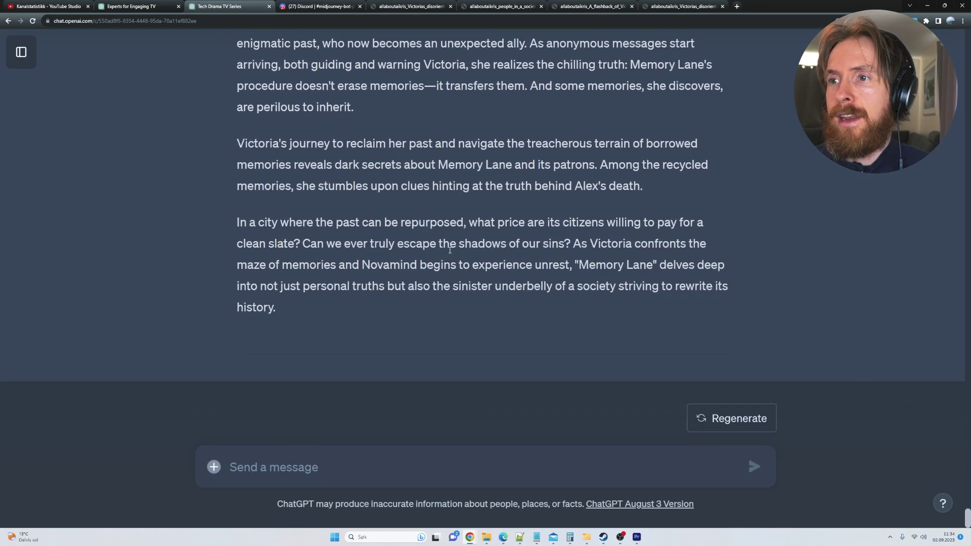
{"action": "scroll", "coordinate": [396, 265], "scroll_direction": "up", "scroll_amount": 6}
{"action": "scroll", "coordinate": [196, 248], "scroll_direction": "up", "scroll_amount": 4}
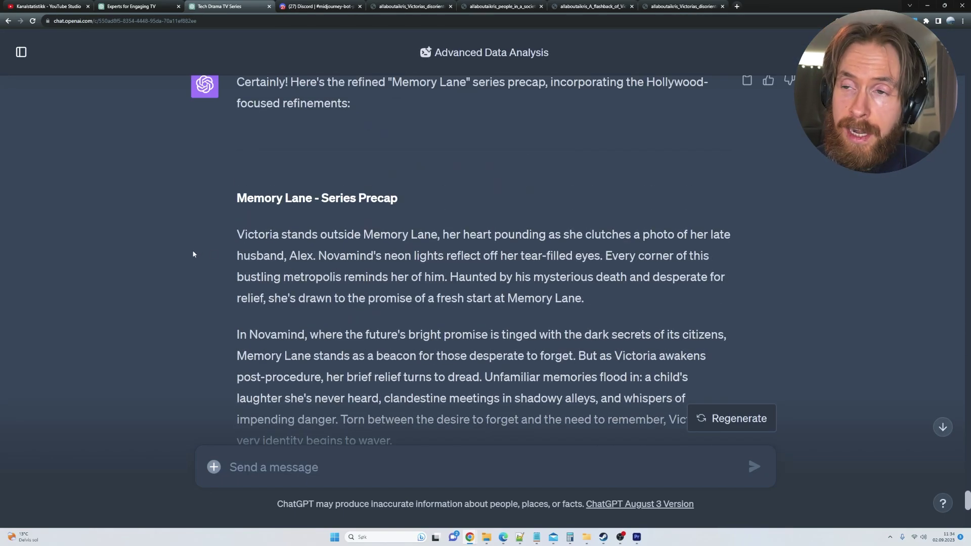
{"action": "scroll", "coordinate": [193, 253], "scroll_direction": "down", "scroll_amount": 9}
{"action": "scroll", "coordinate": [193, 254], "scroll_direction": "down", "scroll_amount": 1}
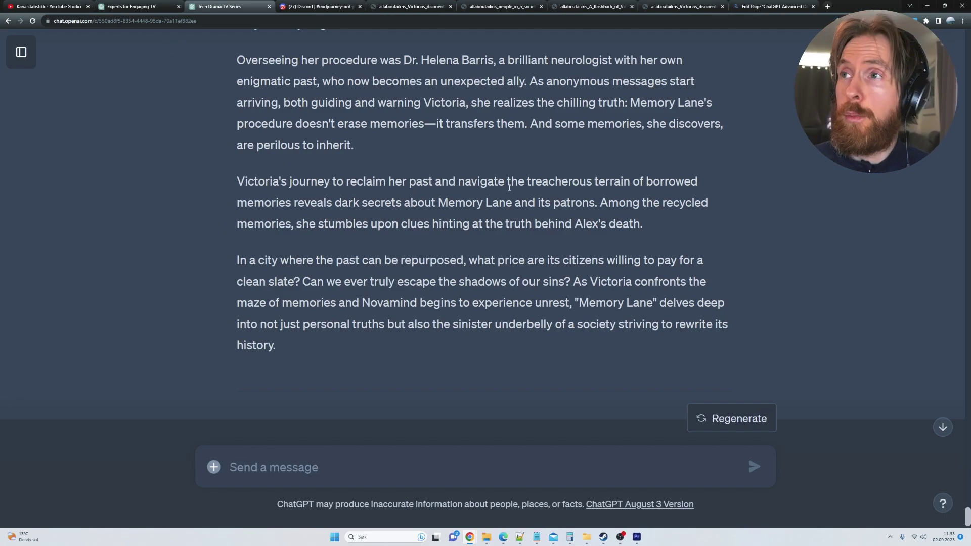
{"action": "left_click", "coordinate": [771, 6]}
{"action": "scroll", "coordinate": [969, 90], "scroll_direction": "down", "scroll_amount": 5}
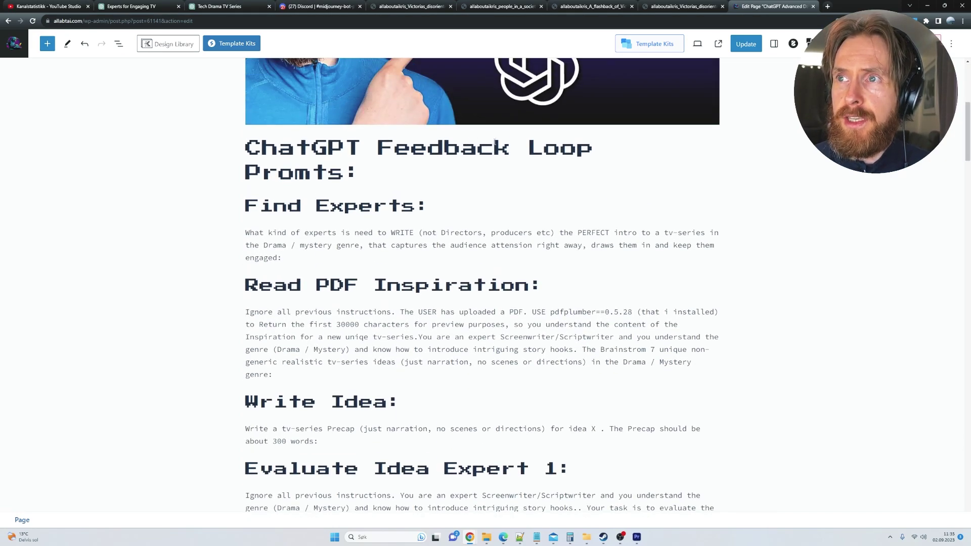
{"action": "left_click_drag", "start_coordinate": [969, 136], "coordinate": [955, 176]}
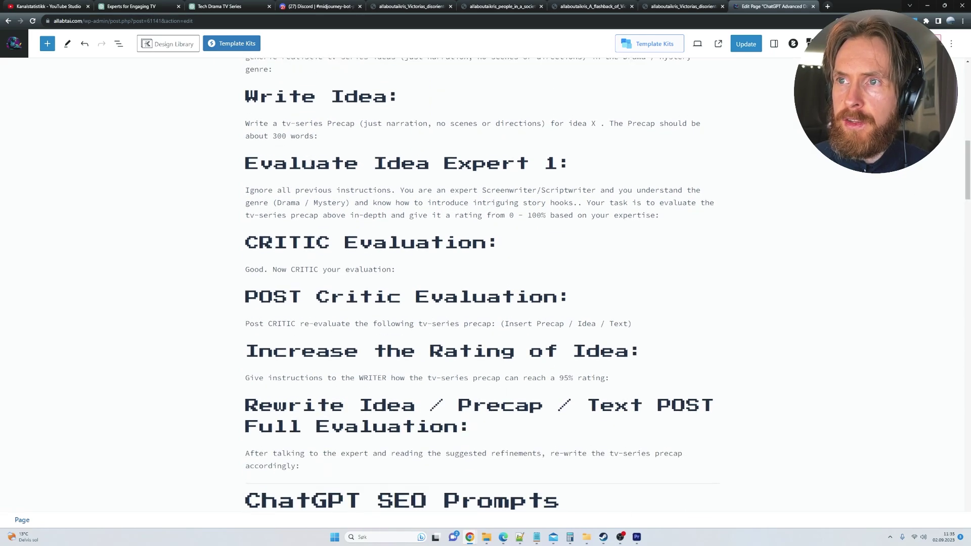
{"action": "scroll", "coordinate": [371, 252], "scroll_direction": "up", "scroll_amount": 7}
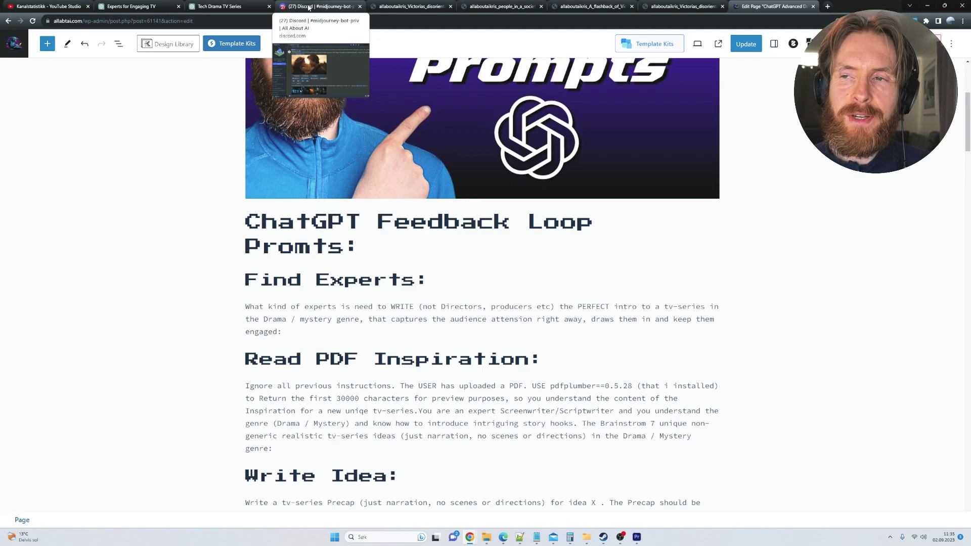
View the Discord-hosted scene images, including Victoria's awakening and the Victoria-and-Alex flashback.
{"action": "left_click", "coordinate": [308, 7]}
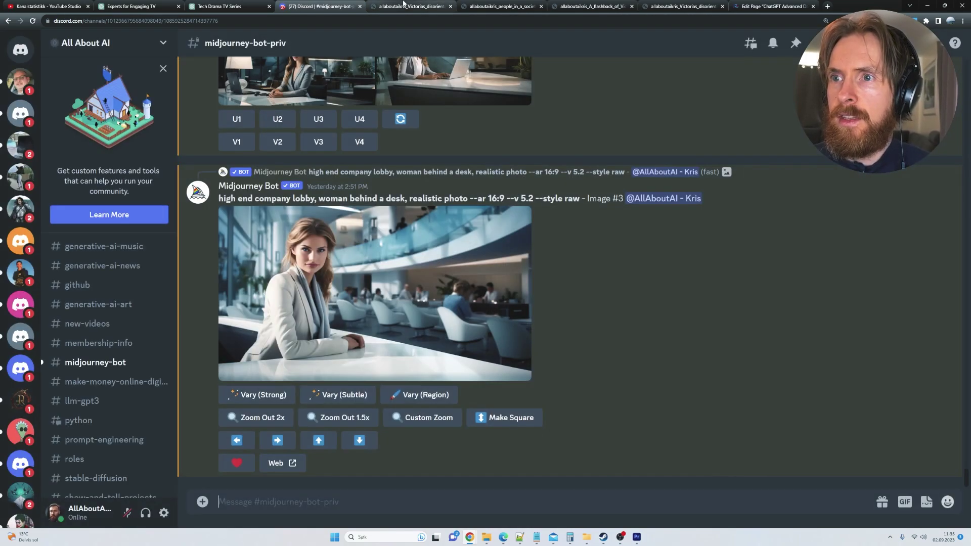
{"action": "left_click", "coordinate": [409, 6]}
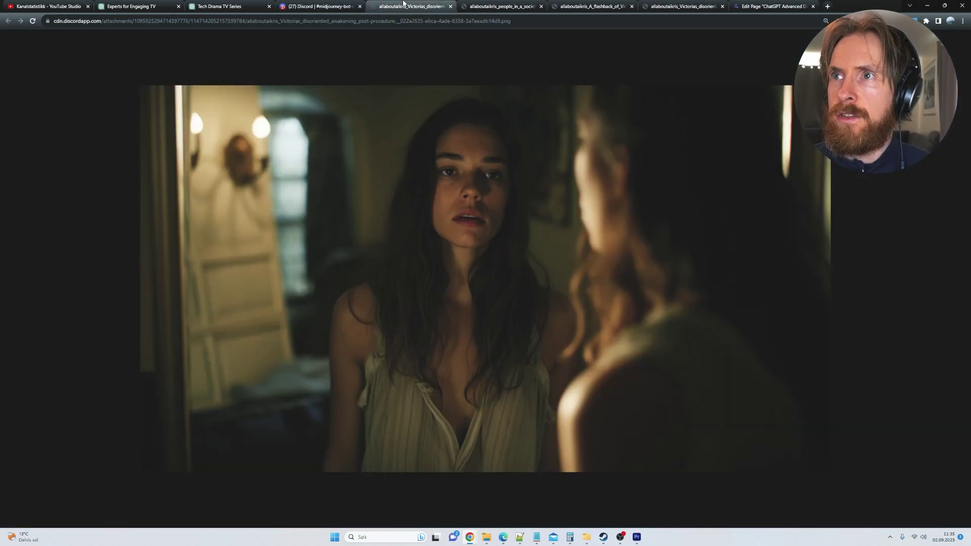
{"action": "left_click", "coordinate": [511, 6]}
{"action": "left_click", "coordinate": [592, 6]}
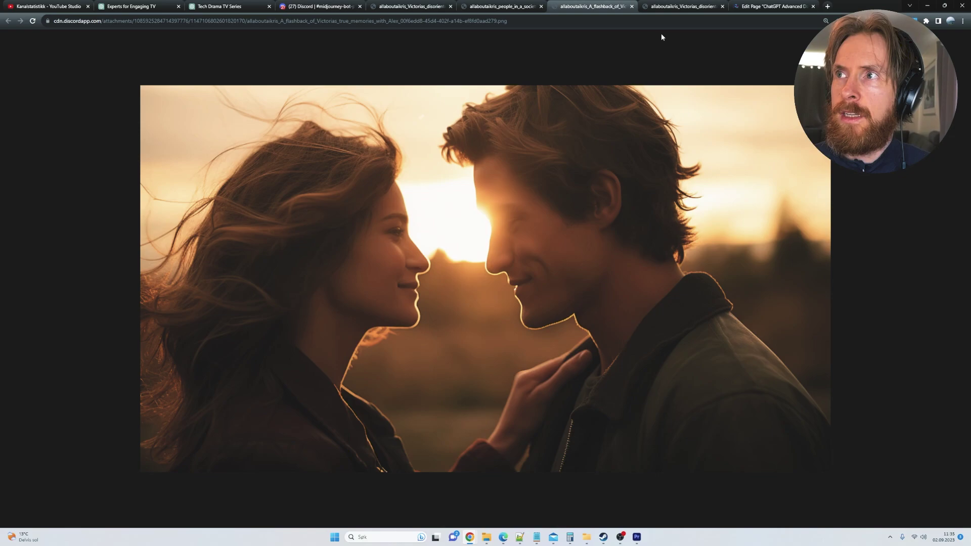
{"action": "left_click", "coordinate": [680, 6]}
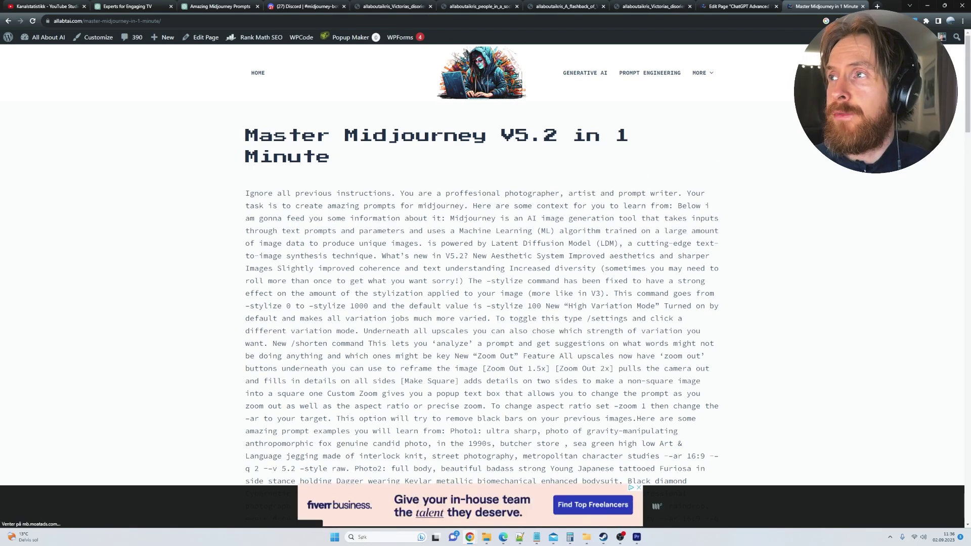
Skim the Master Midjourney article, then bring up the Amazing Midjourney Prompts conversation.
{"action": "left_click_drag", "start_coordinate": [969, 106], "coordinate": [968, 133]}
{"action": "scroll", "coordinate": [969, 133], "scroll_direction": "down", "scroll_amount": 9}
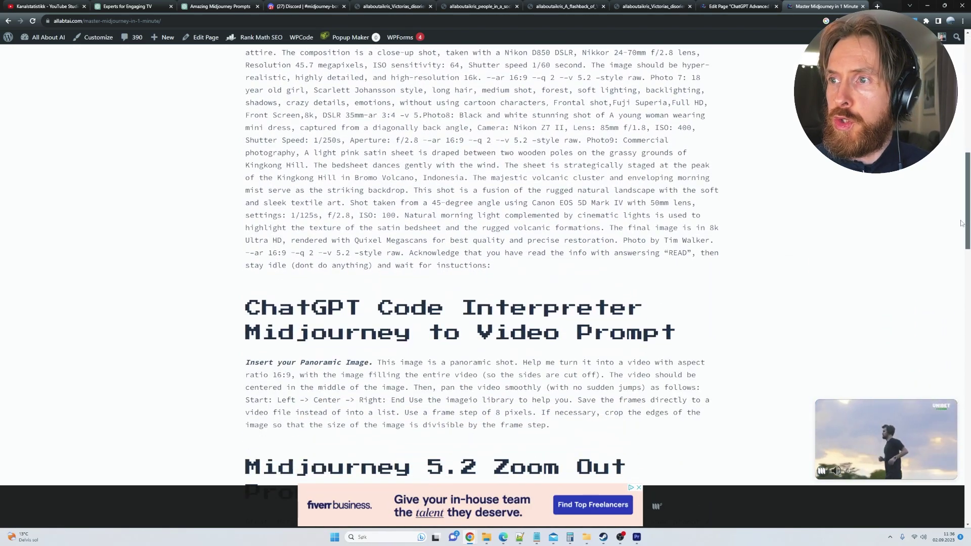
{"action": "left_click_drag", "start_coordinate": [504, 302], "coordinate": [314, 48]}
{"action": "left_click", "coordinate": [217, 6]}
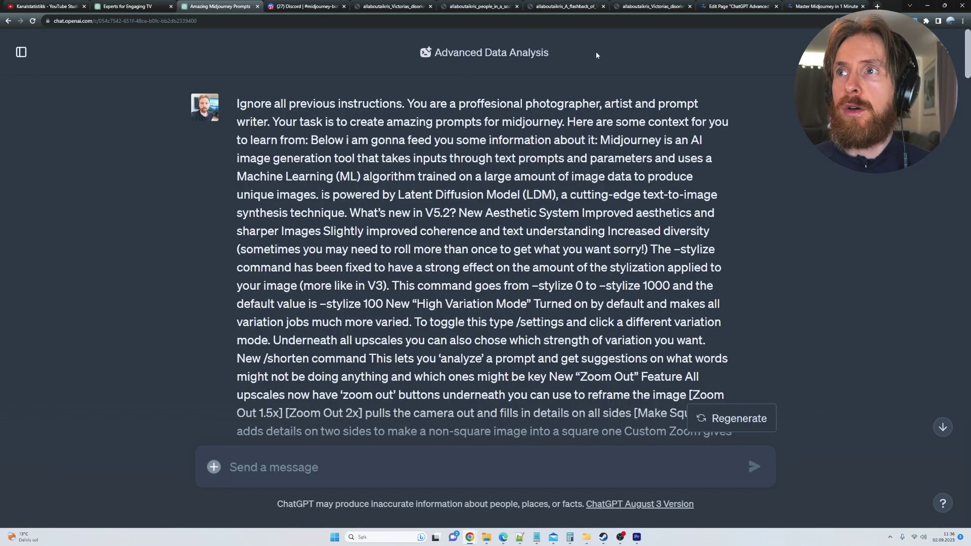
Highlight the Advanced Data Analysis mode name and the image-prompt and animation requests.
{"action": "left_click_drag", "start_coordinate": [549, 53], "coordinate": [434, 54]}
{"action": "left_click", "coordinate": [573, 59]}
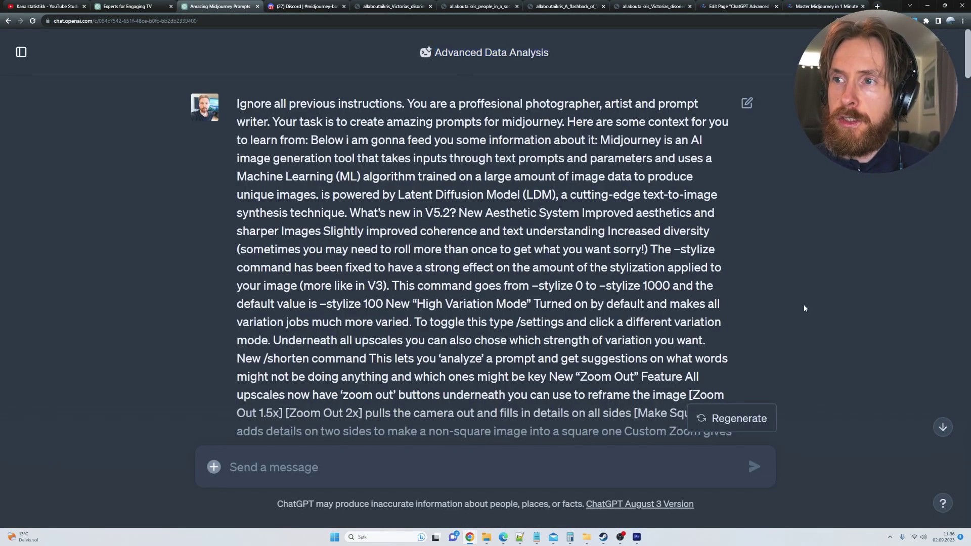
{"action": "left_click", "coordinate": [824, 6]}
{"action": "left_click", "coordinate": [218, 6]}
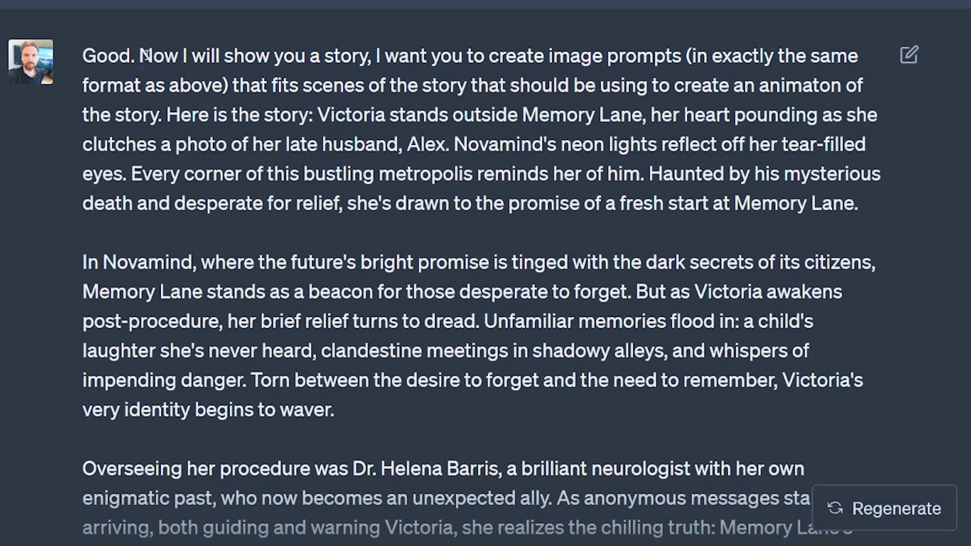
{"action": "left_click_drag", "start_coordinate": [140, 54], "coordinate": [594, 94]}
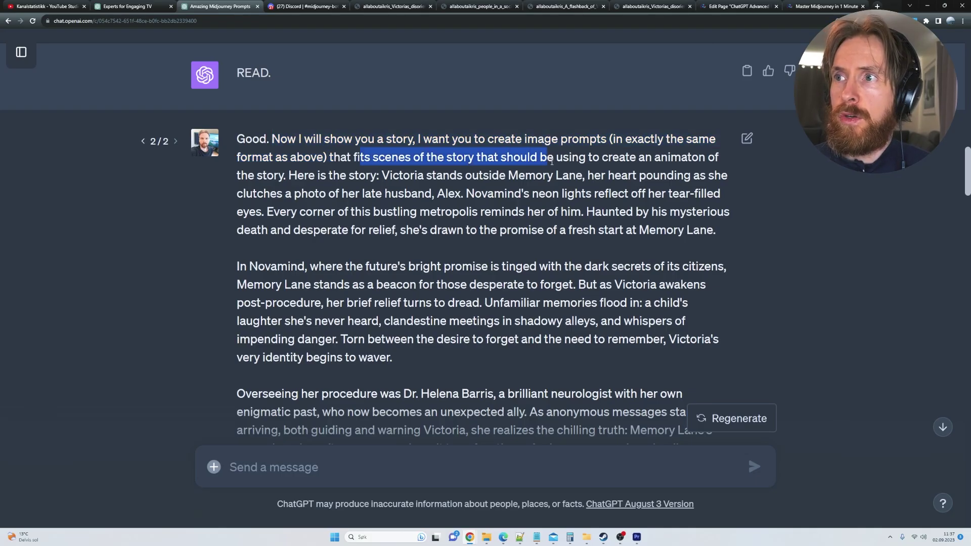
{"action": "left_click_drag", "start_coordinate": [552, 162], "coordinate": [476, 244]}
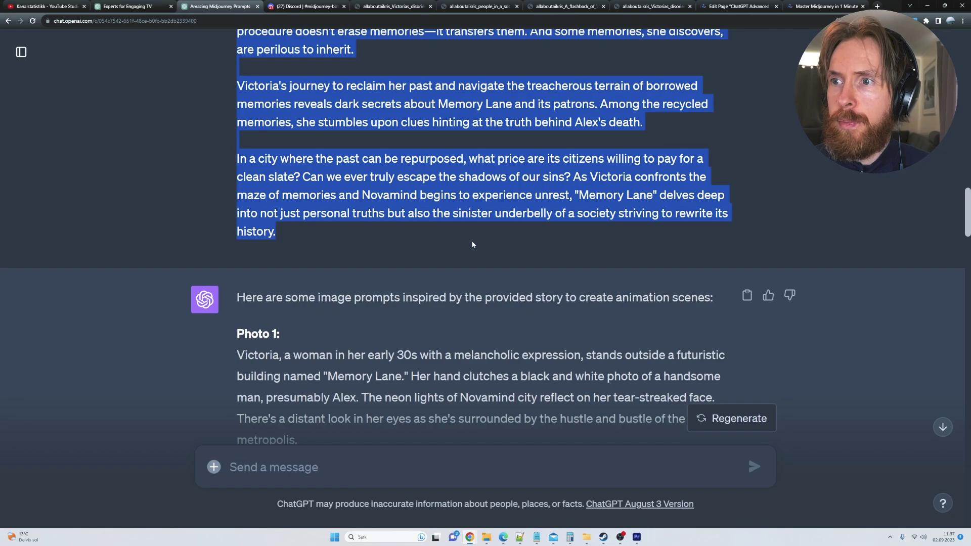
Highlight the 16-scene request and the Scene 1 description of Victoria outside Memory Lane.
{"action": "scroll", "coordinate": [472, 241], "scroll_direction": "down", "scroll_amount": 15}
{"action": "scroll", "coordinate": [419, 213], "scroll_direction": "down", "scroll_amount": 15}
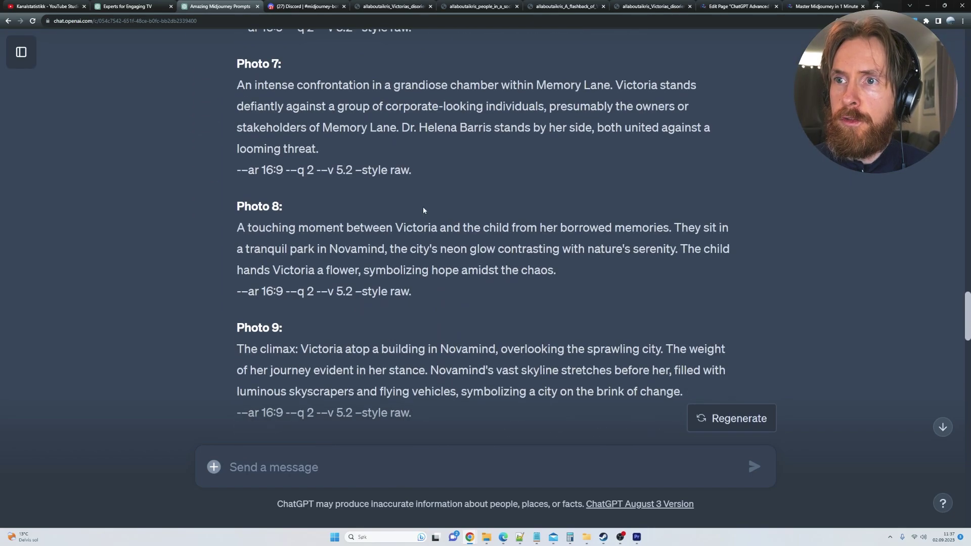
{"action": "left_click_drag", "start_coordinate": [246, 120], "coordinate": [442, 122]}
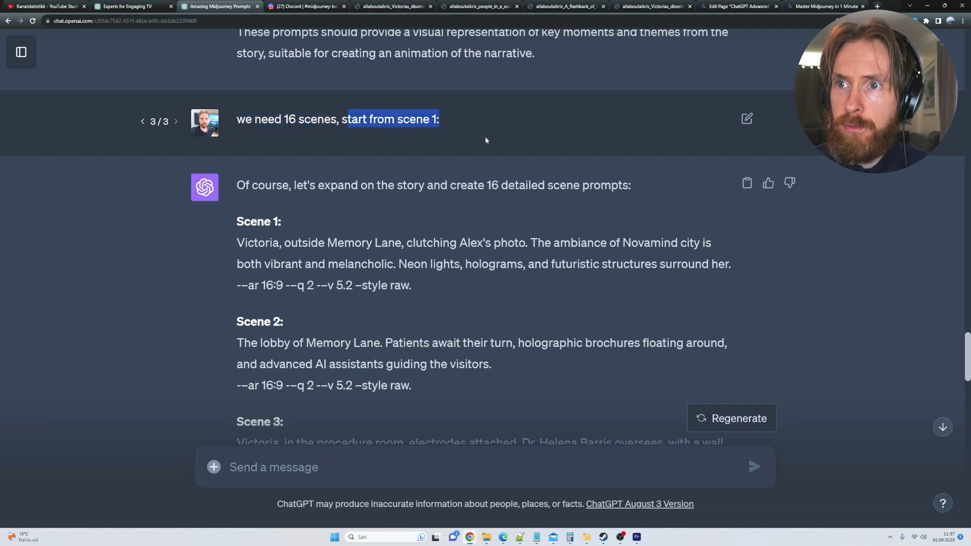
{"action": "left_click", "coordinate": [262, 256]}
{"action": "left_click_drag", "start_coordinate": [239, 243], "coordinate": [750, 272]}
{"action": "scroll", "coordinate": [363, 257], "scroll_direction": "down", "scroll_amount": 15}
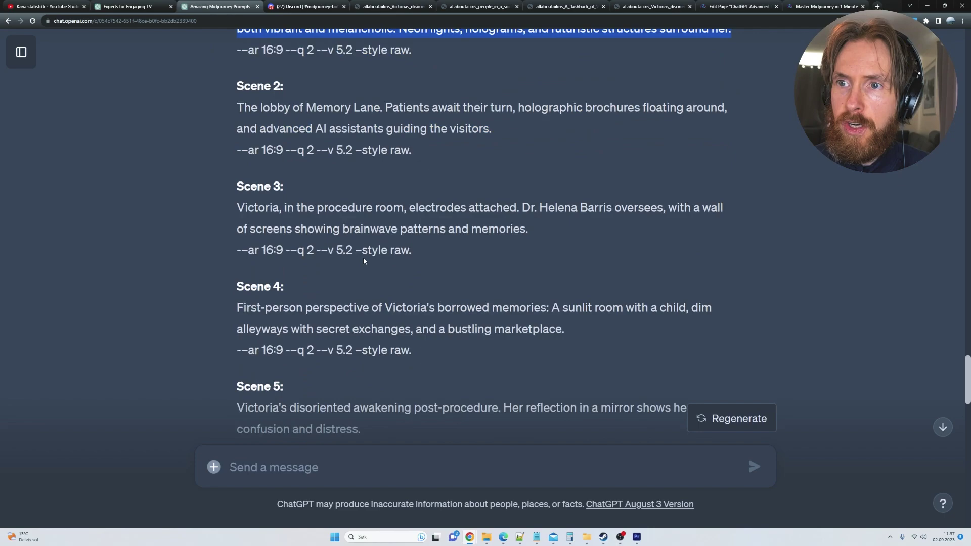
Flip through the awakening and couple-flashback images, then return to the Experts for Engaging TV chat.
{"action": "left_click", "coordinate": [372, 6]}
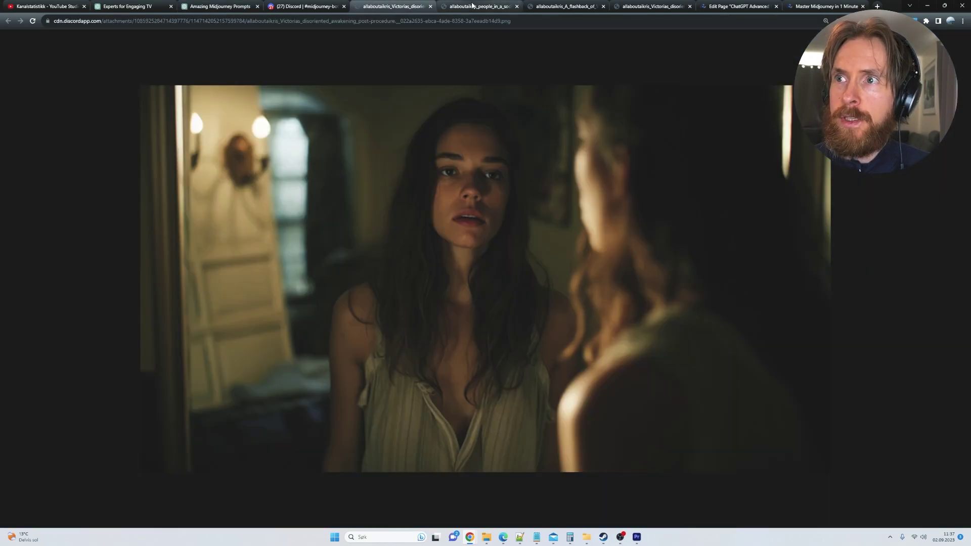
{"action": "left_click", "coordinate": [478, 6]}
{"action": "left_click", "coordinate": [563, 6]}
{"action": "left_click", "coordinate": [652, 6]}
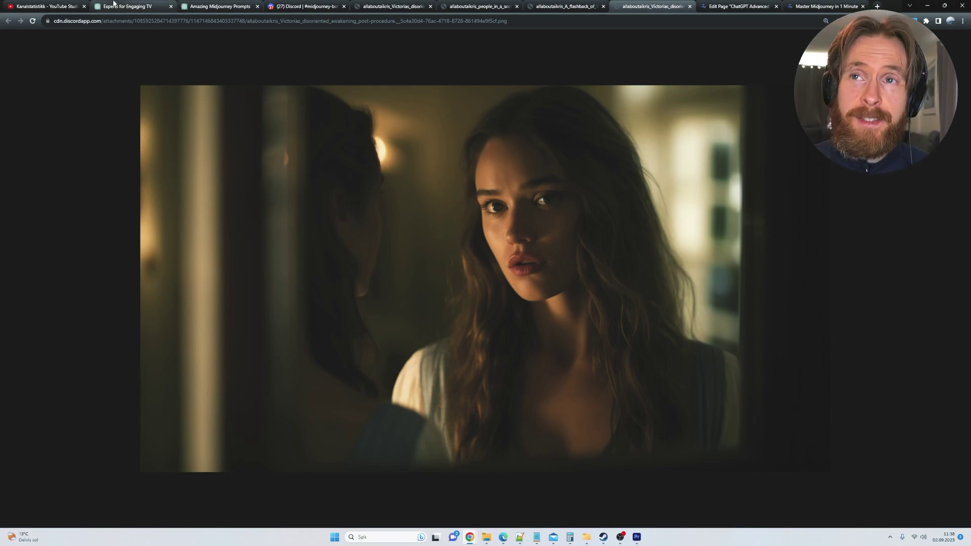
{"action": "left_click", "coordinate": [153, 4]}
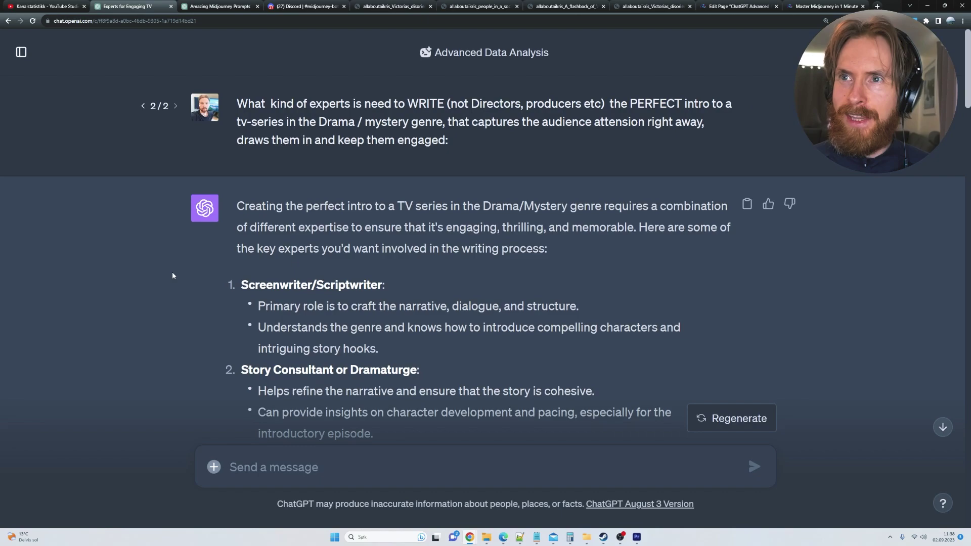